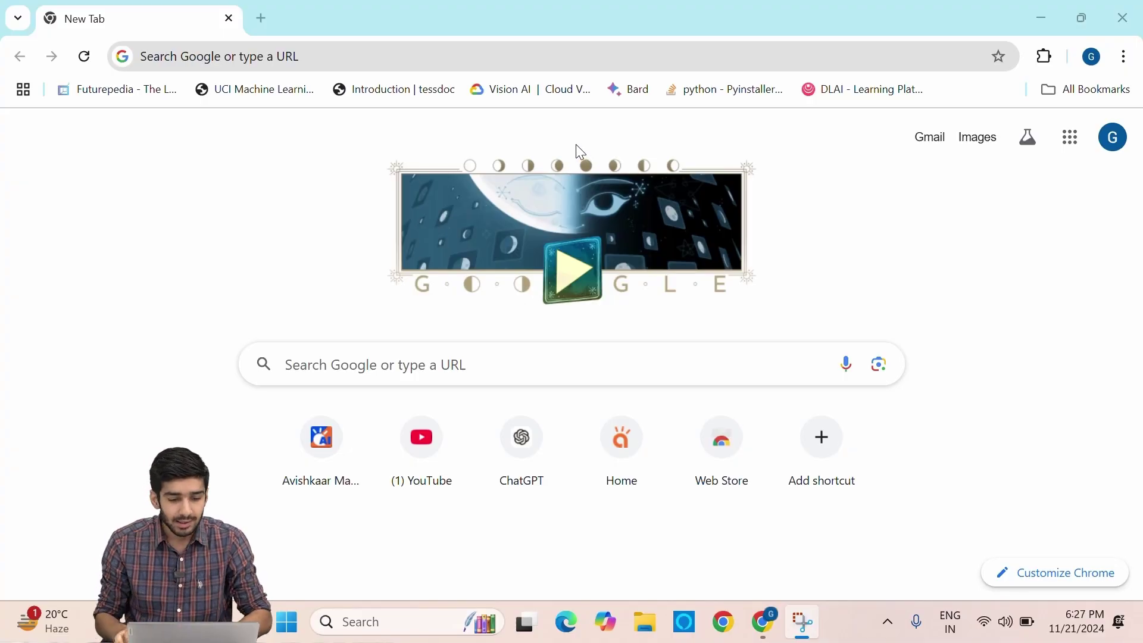
left_click(299, 56)
type("www.avishkaar.cc")
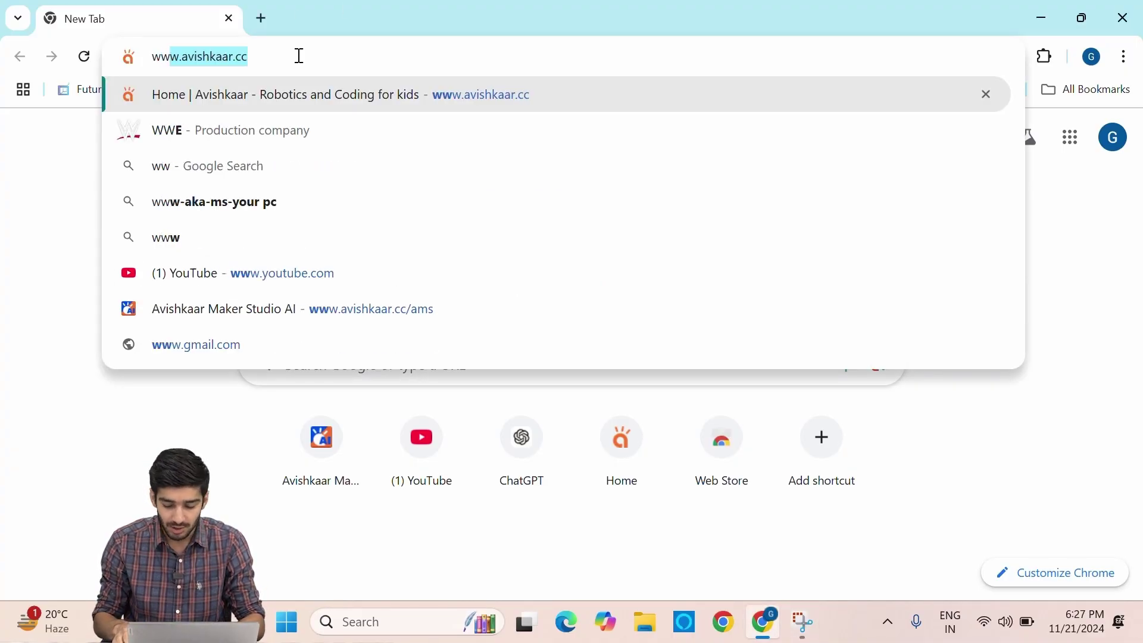
type(".")
key("Return")
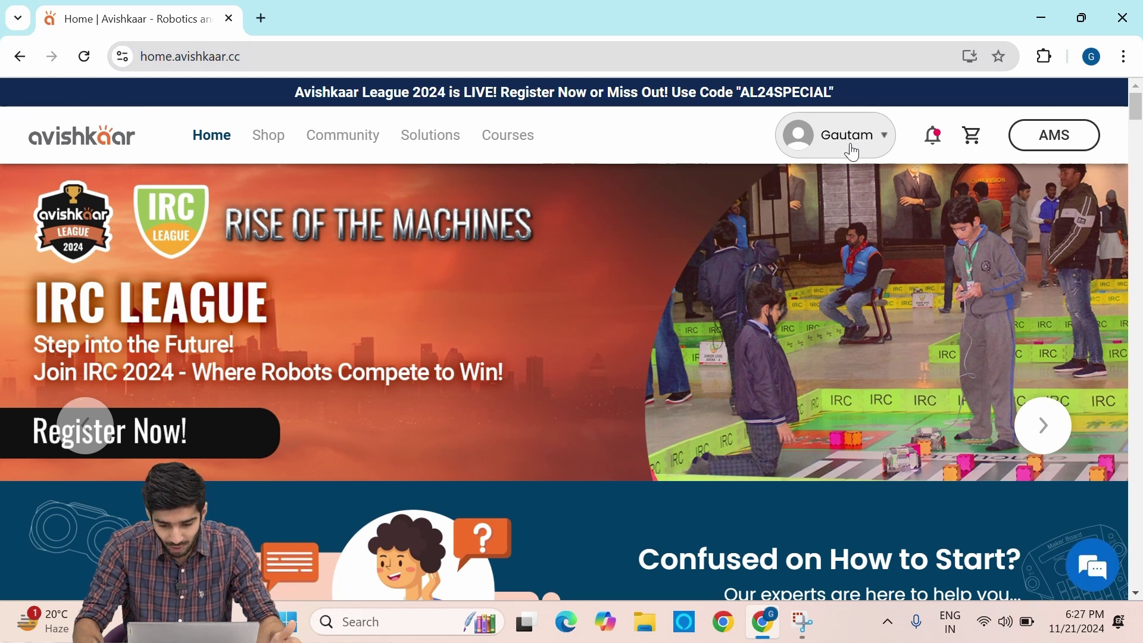
left_click(810, 344)
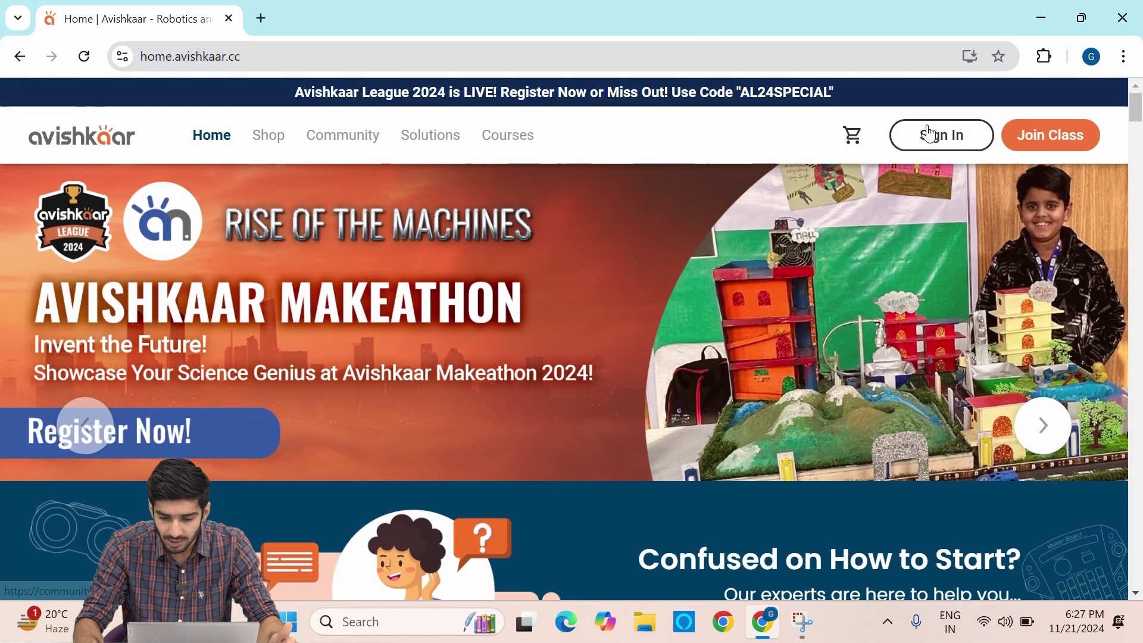
- Sign in with the mobile number and the 6-digit OTP verification code
left_click(928, 135)
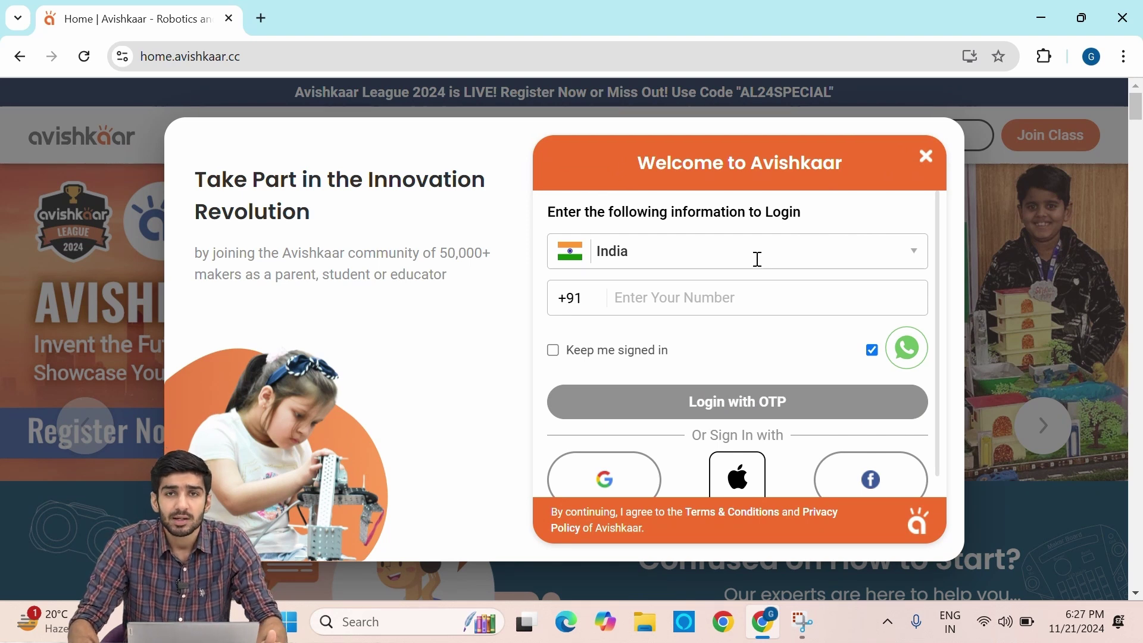
scroll(755, 258, "down", 1)
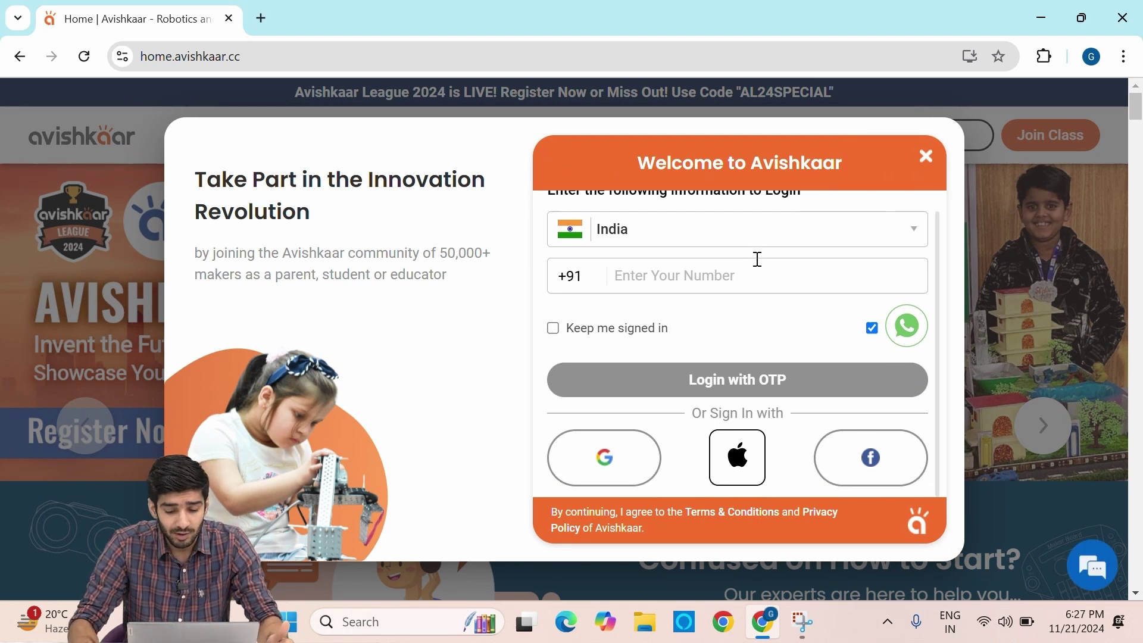
left_click(741, 279)
left_click(741, 279)
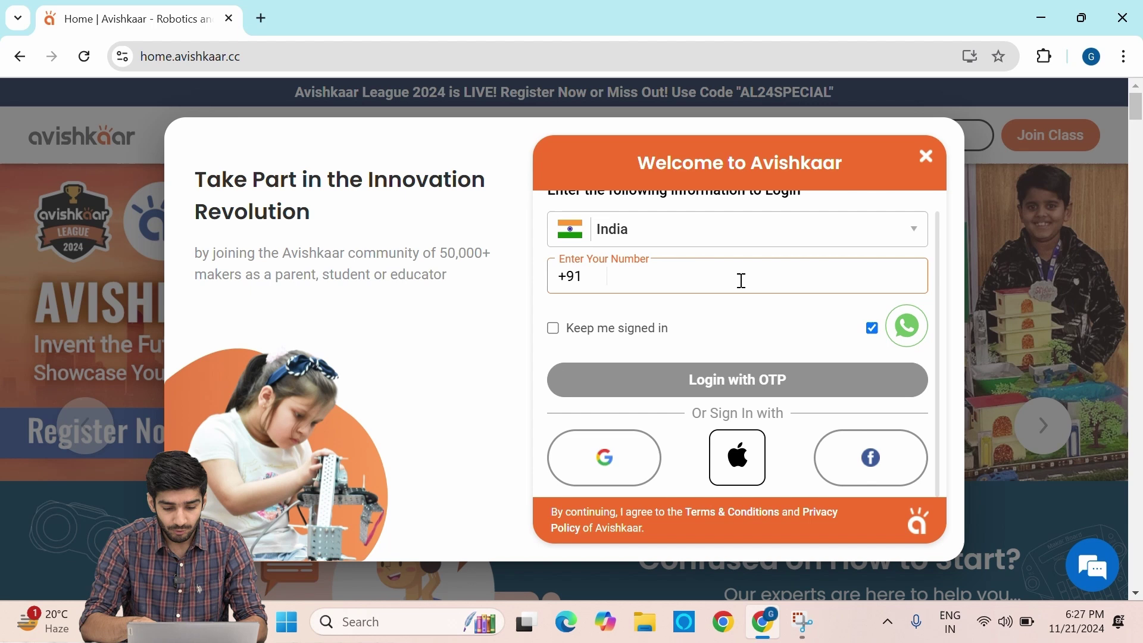
type("9876543210")
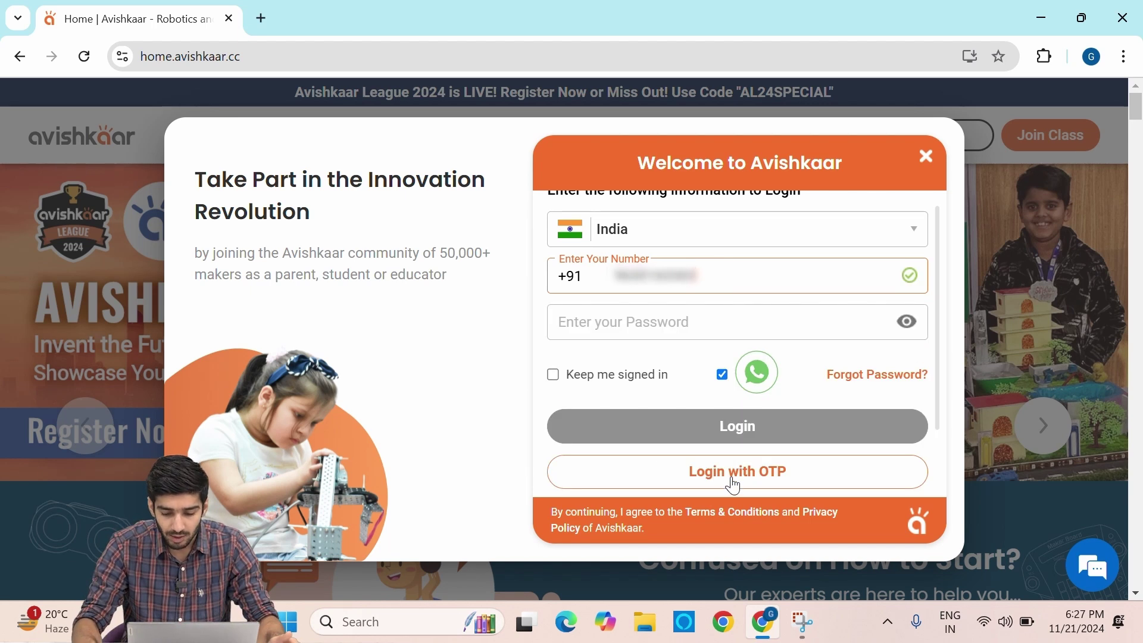
left_click(732, 474)
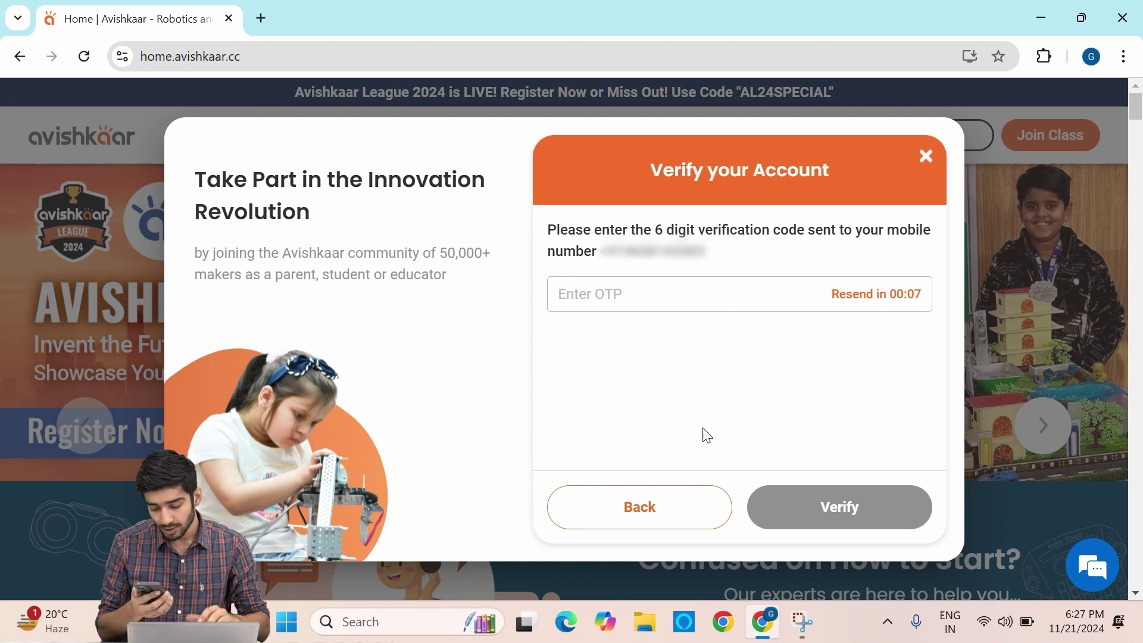
left_click(727, 295)
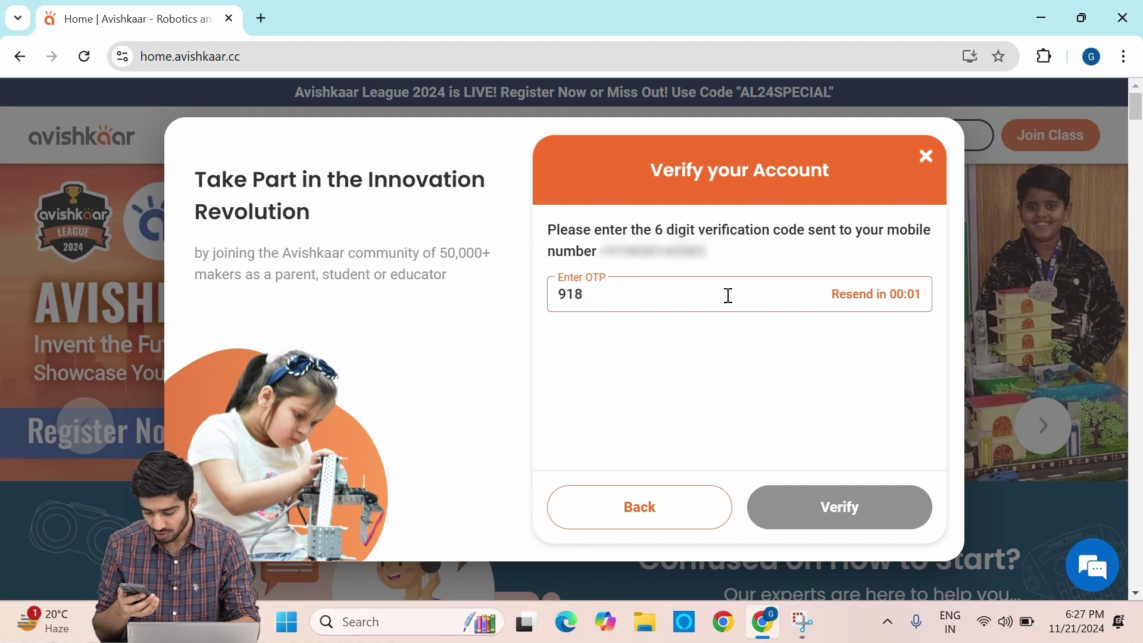
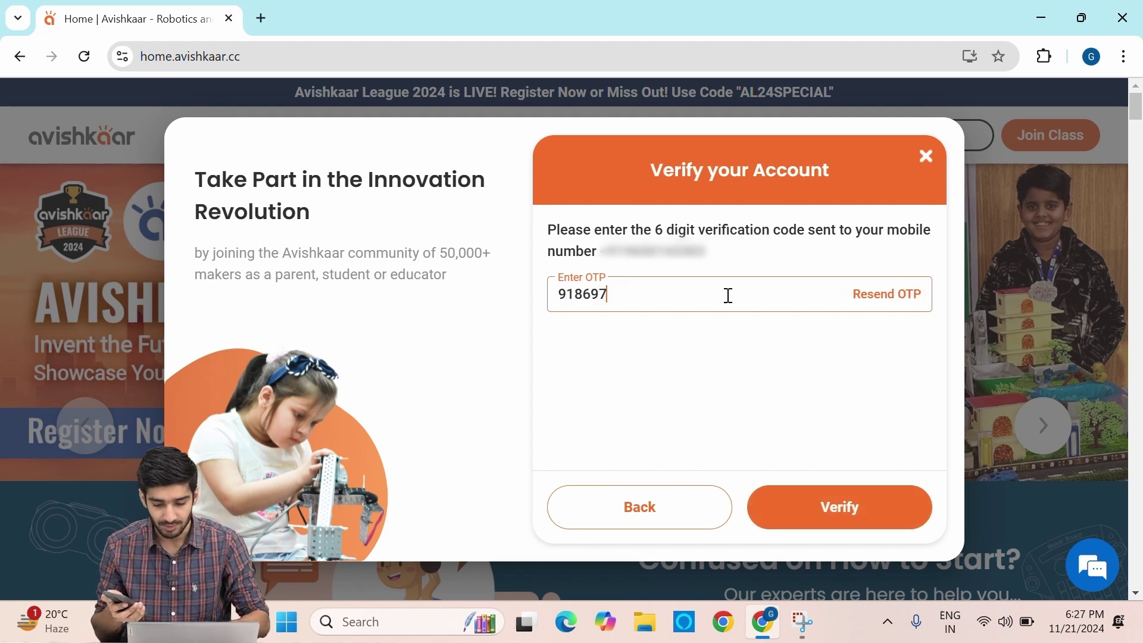
left_click(814, 512)
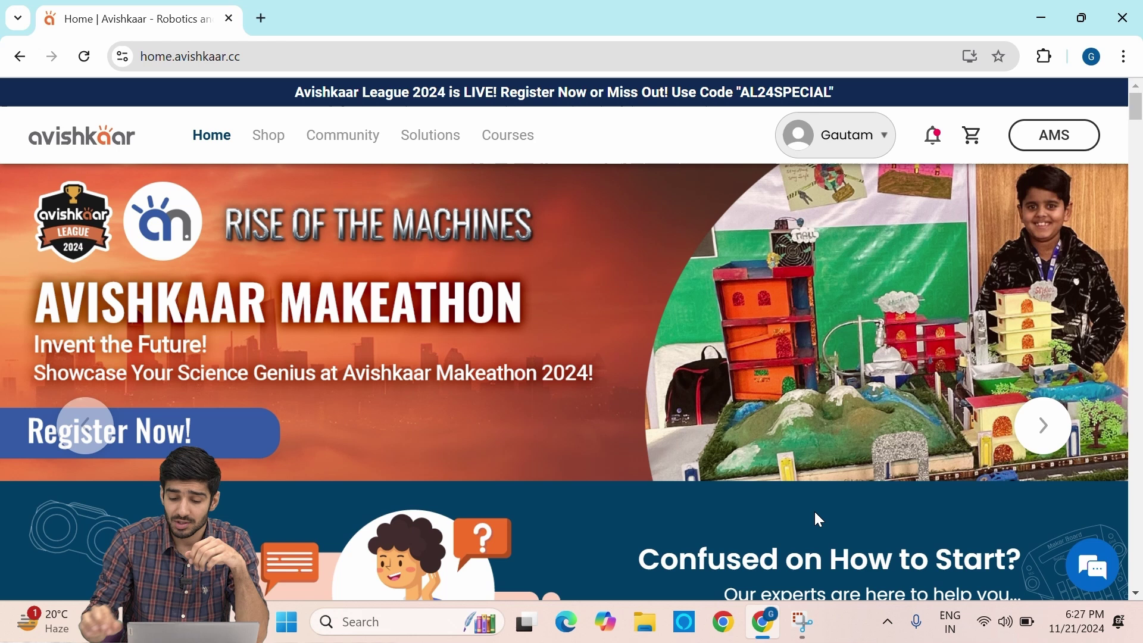
- Create a new AI & Machine Learning file for Maker Board 2.0 in Speech Recognition Mode
left_click(1065, 134)
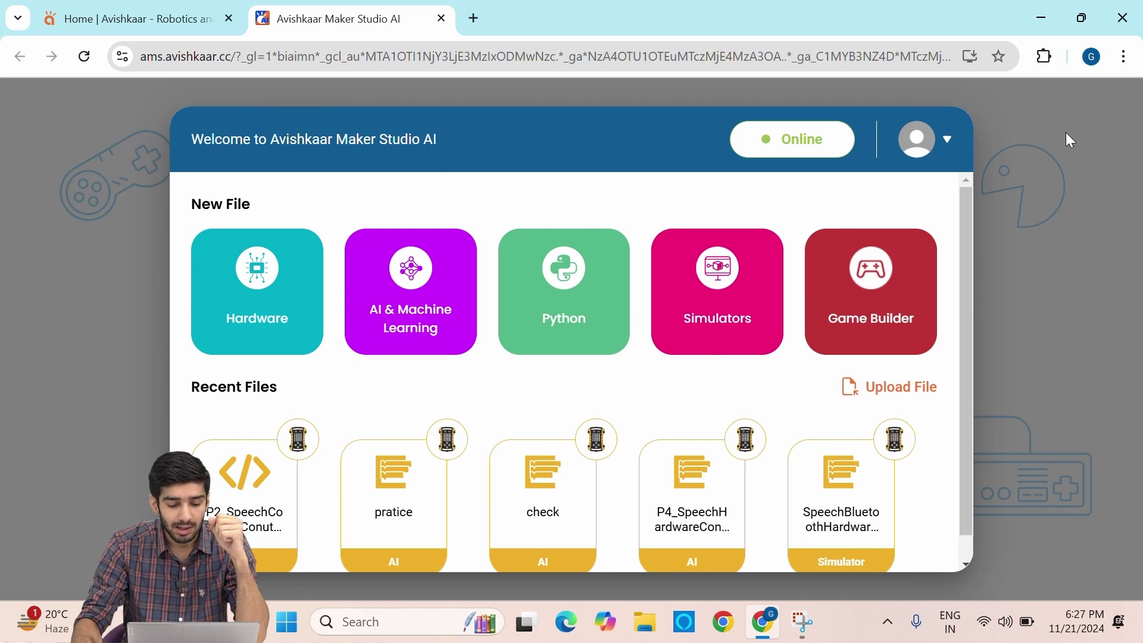
left_click(426, 284)
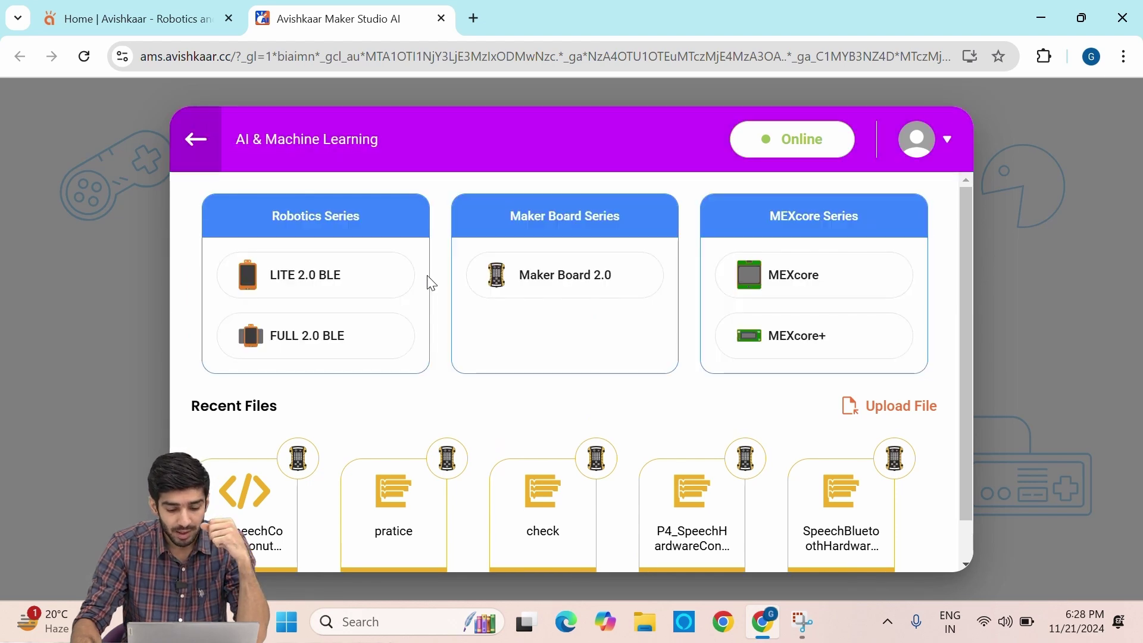
left_click(525, 285)
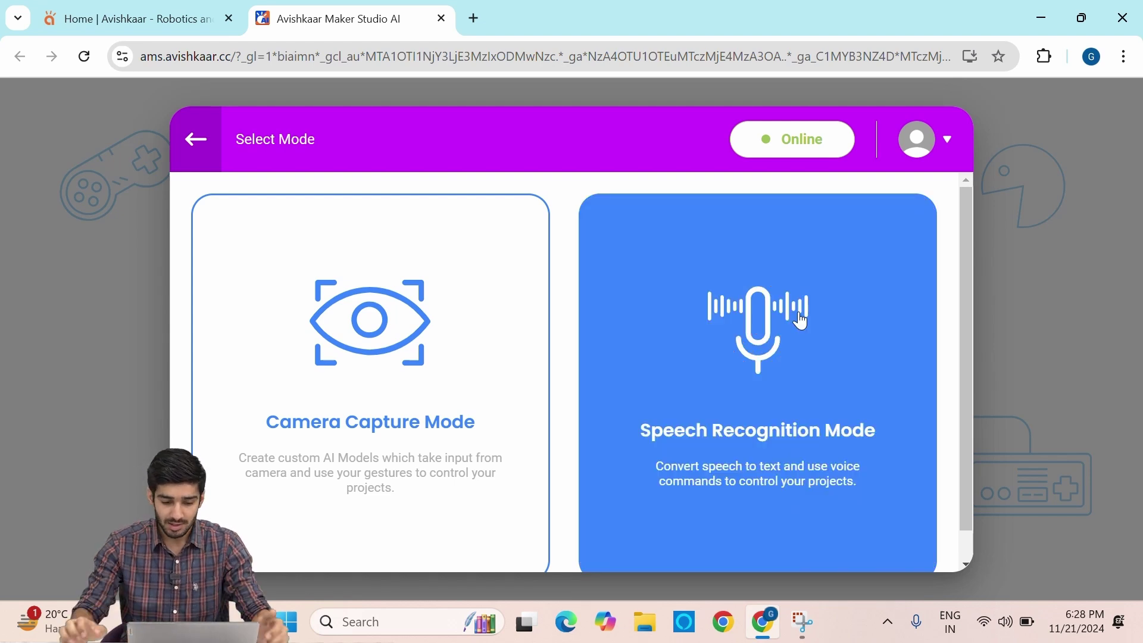
left_click(798, 318)
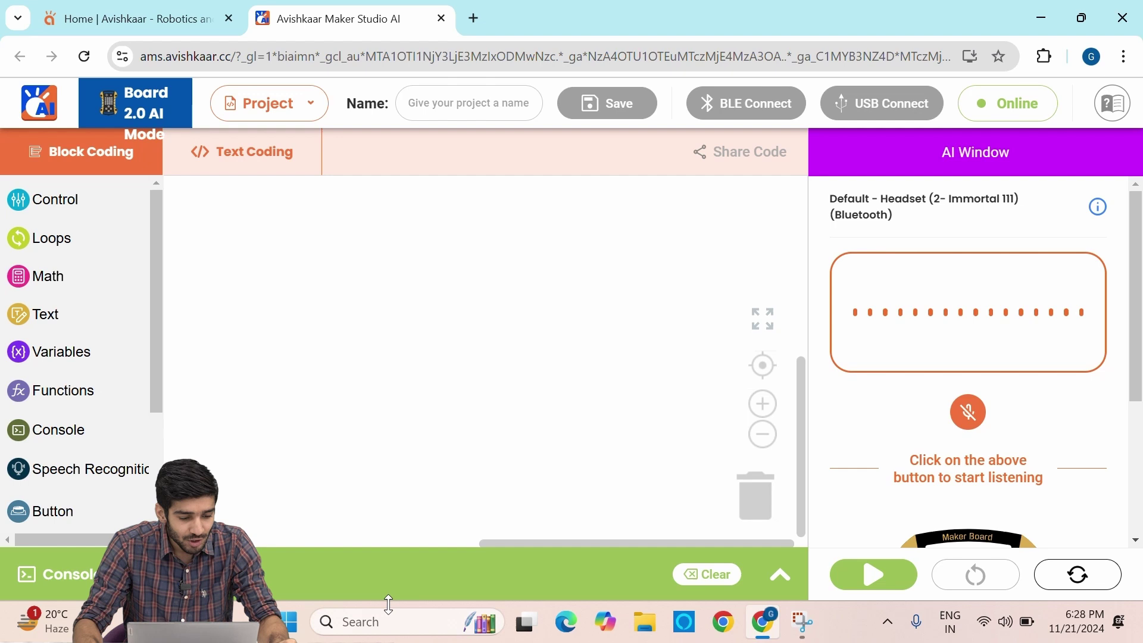
- Place a My Program block containing a repeat while true loop
left_click(51, 199)
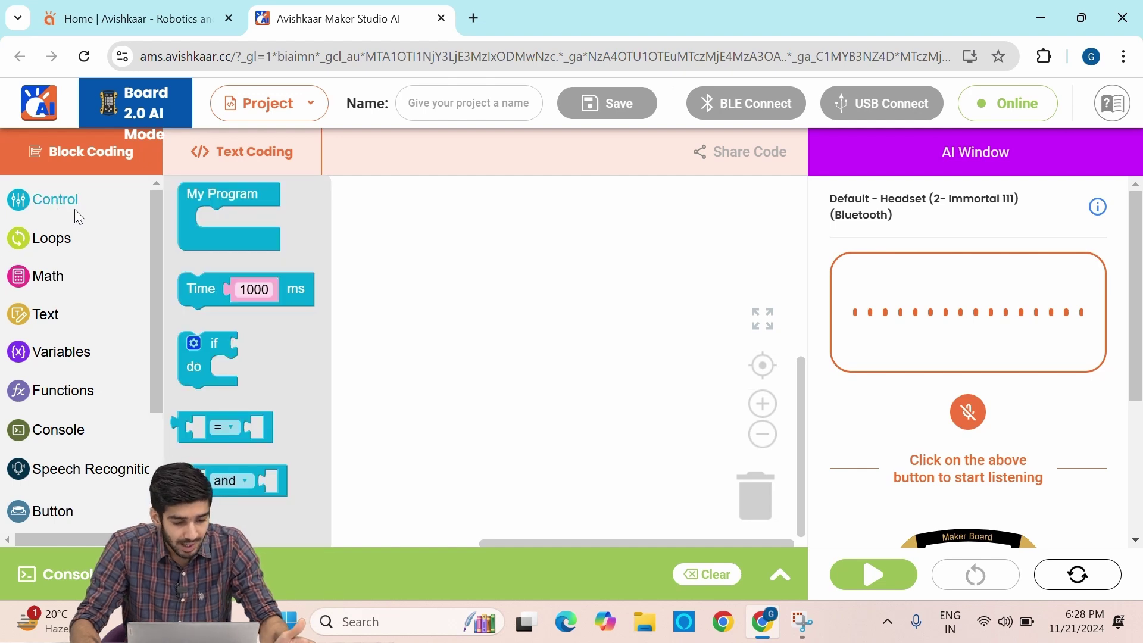
left_click_drag(192, 211, 347, 231)
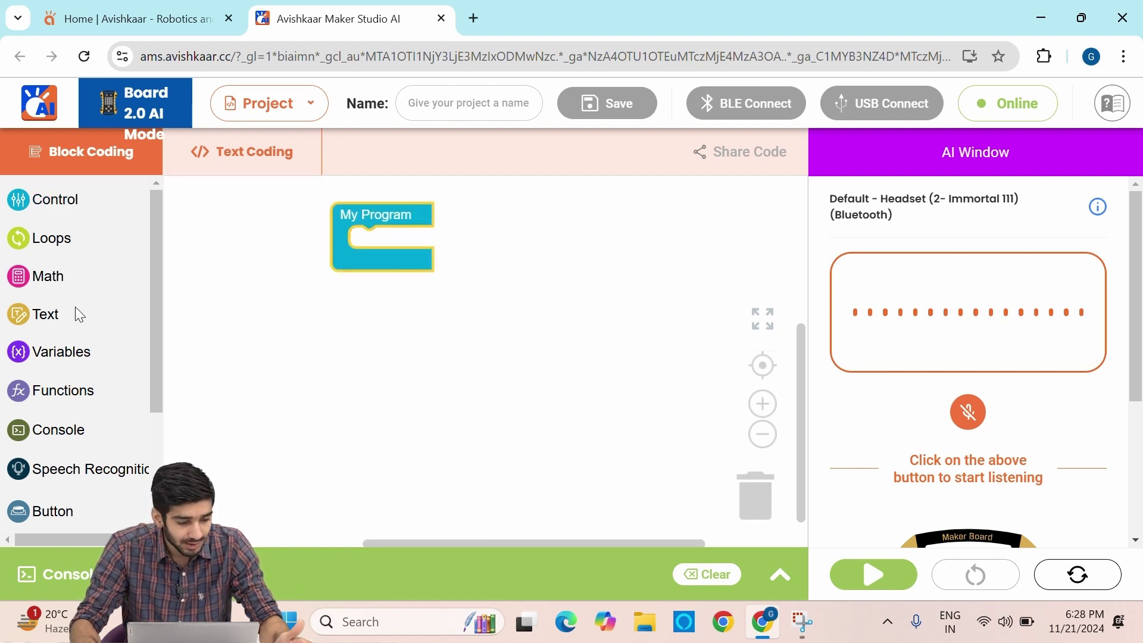
left_click(62, 237)
left_click_drag(179, 233, 361, 264)
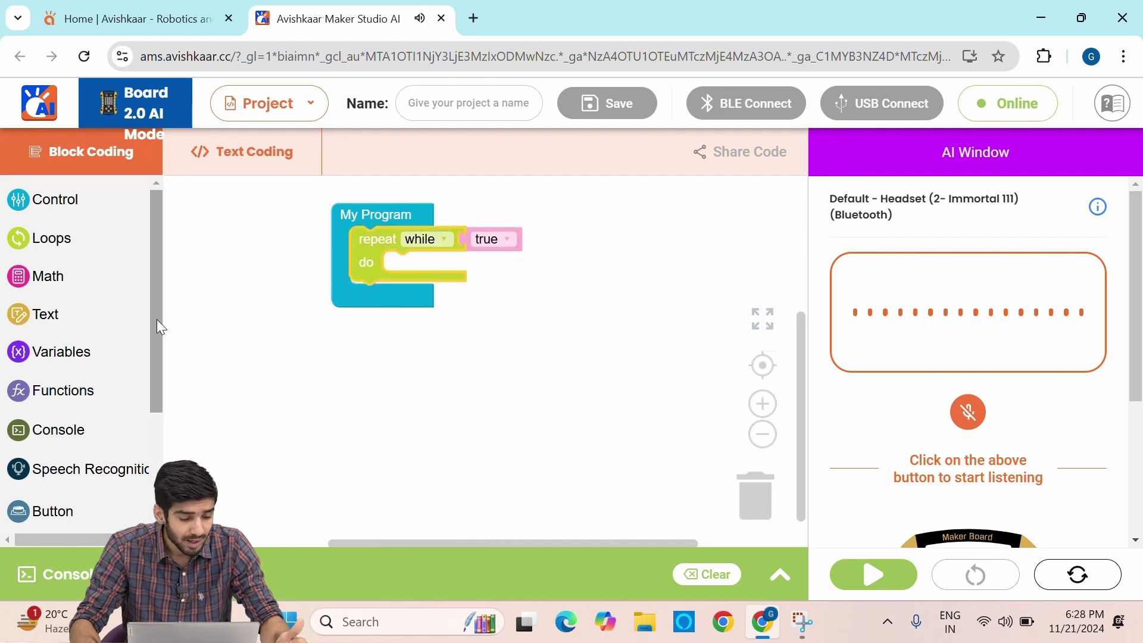
- Create variable speech and set it to the recognised speech inside the loop
left_click(61, 351)
left_click(253, 194)
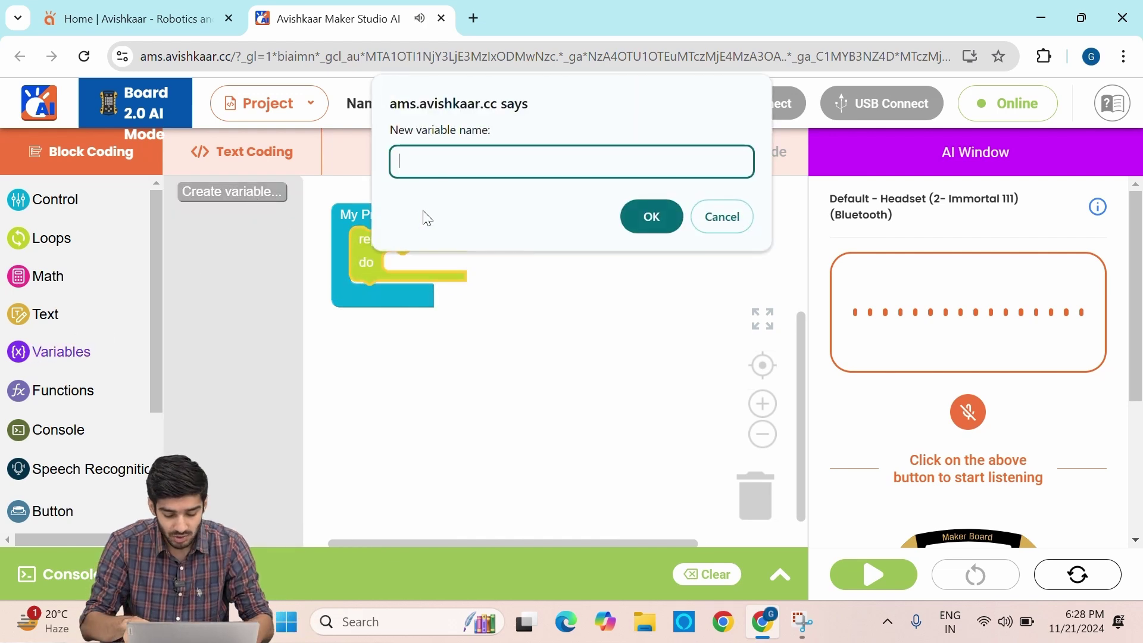
type("speech")
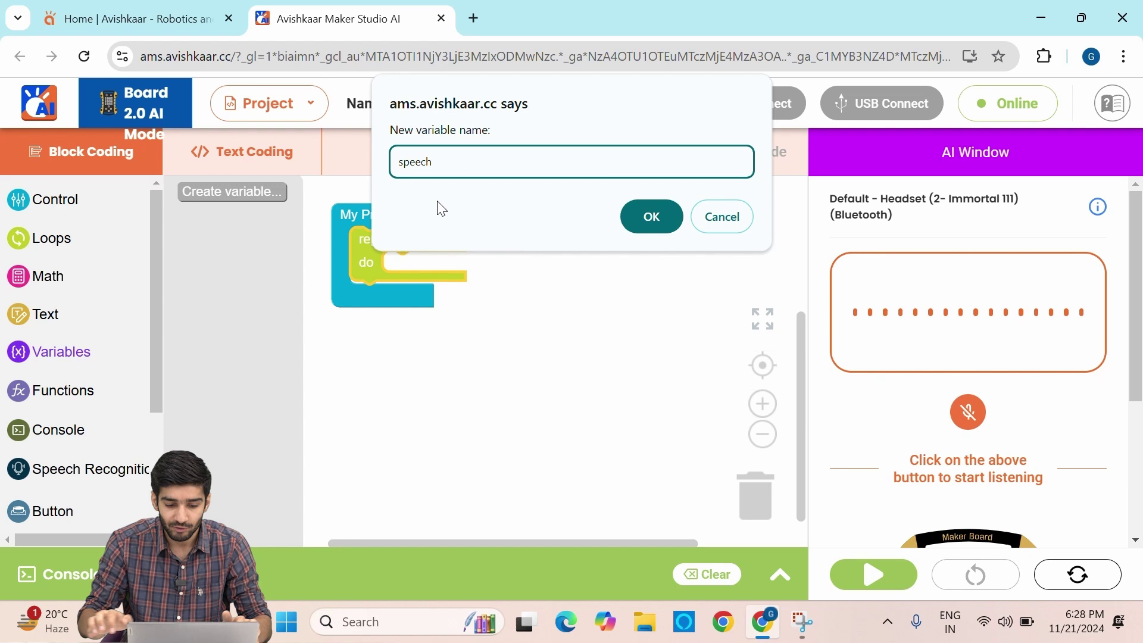
key("Return")
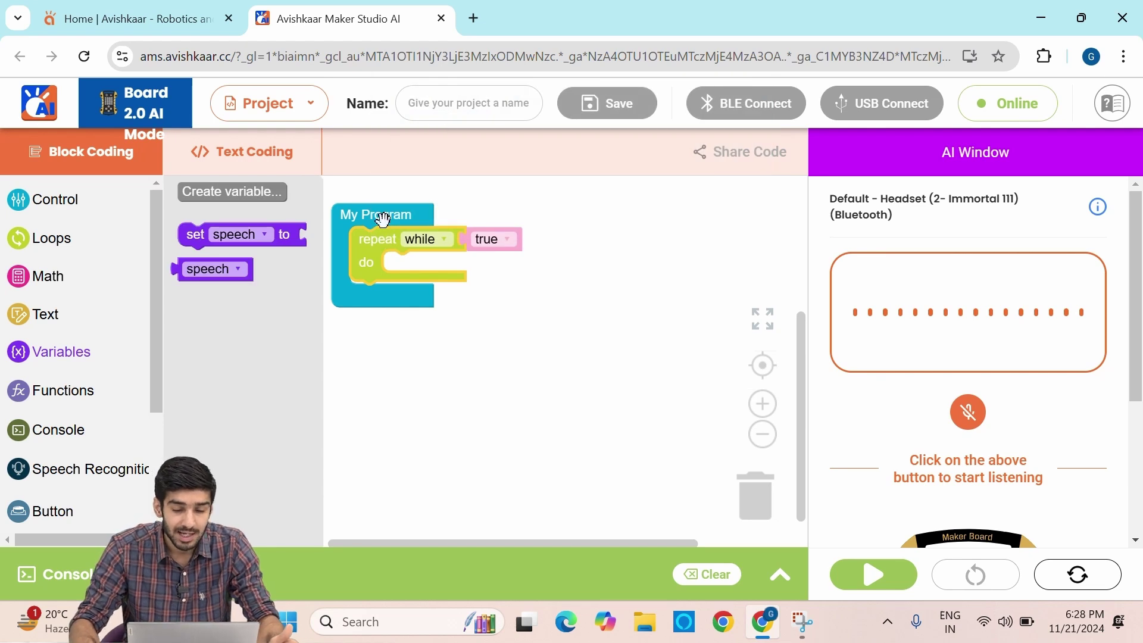
mouse_move(278, 237)
left_mouse_down()
mouse_move(509, 284)
mouse_move(487, 272)
left_mouse_up()
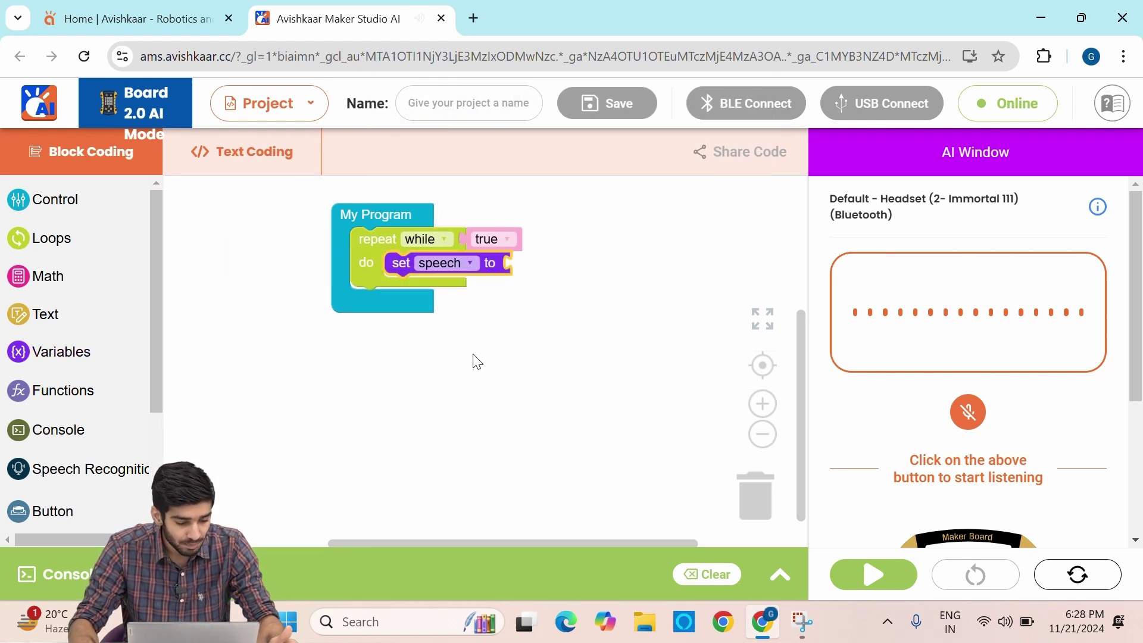
left_click(64, 474)
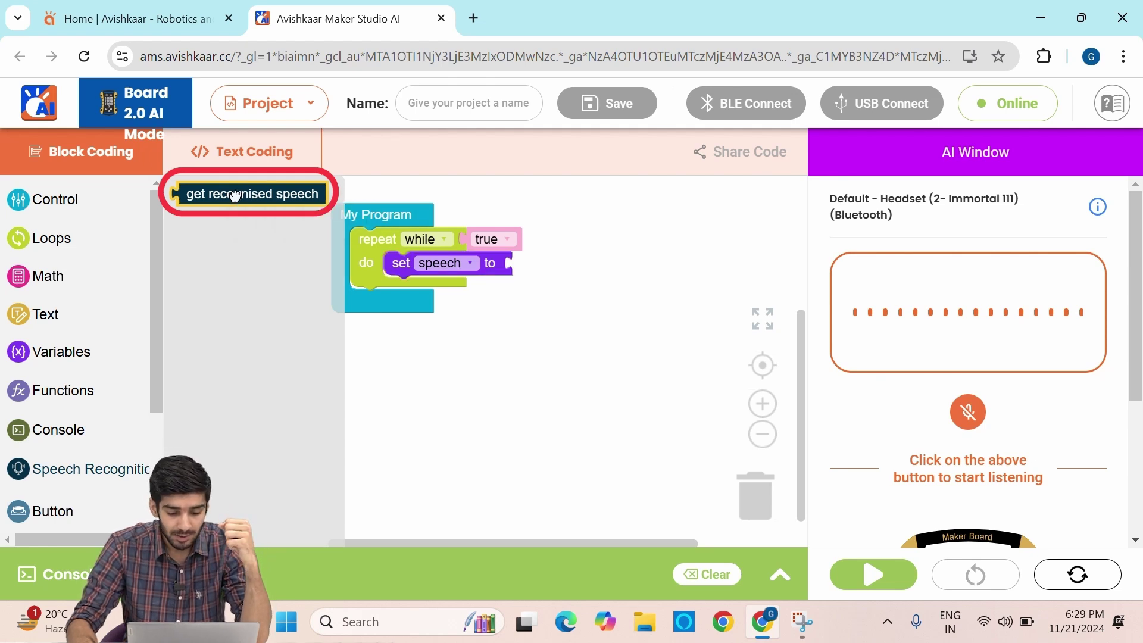
left_click_drag(233, 196, 577, 267)
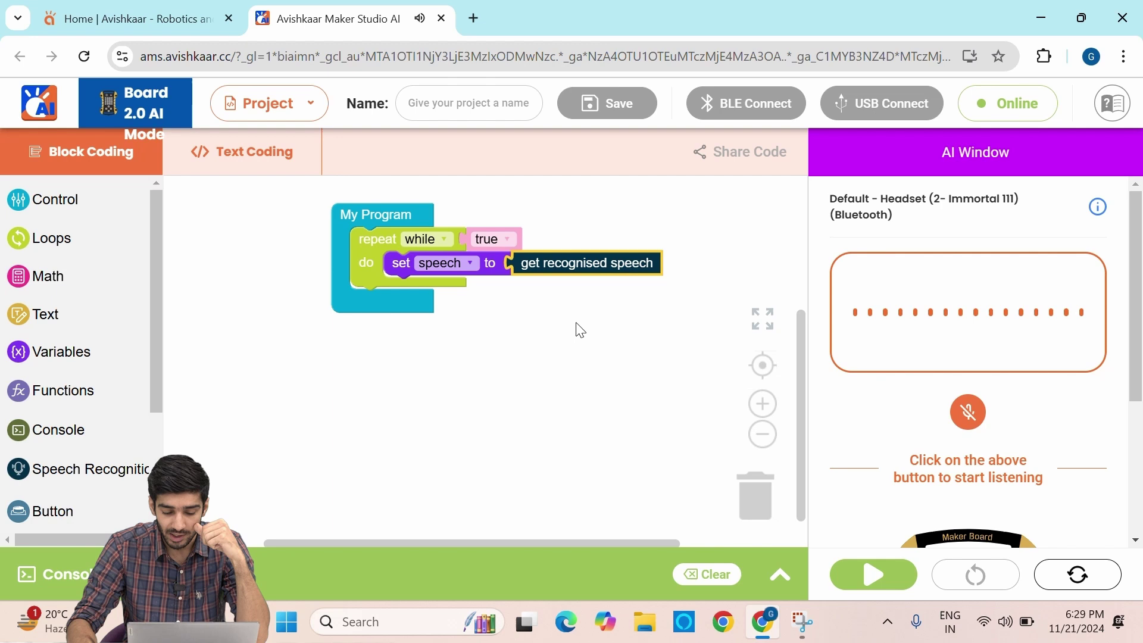
left_click_drag(574, 328, 526, 317)
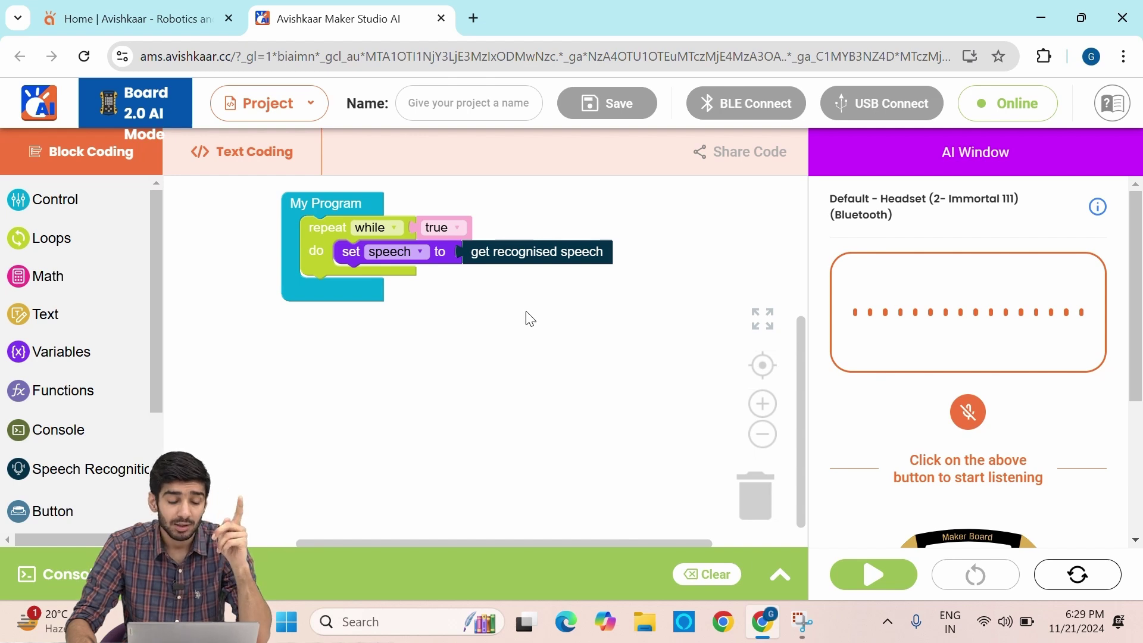
- Add an if block inside the loop with a not-equal comparison
left_click(56, 200)
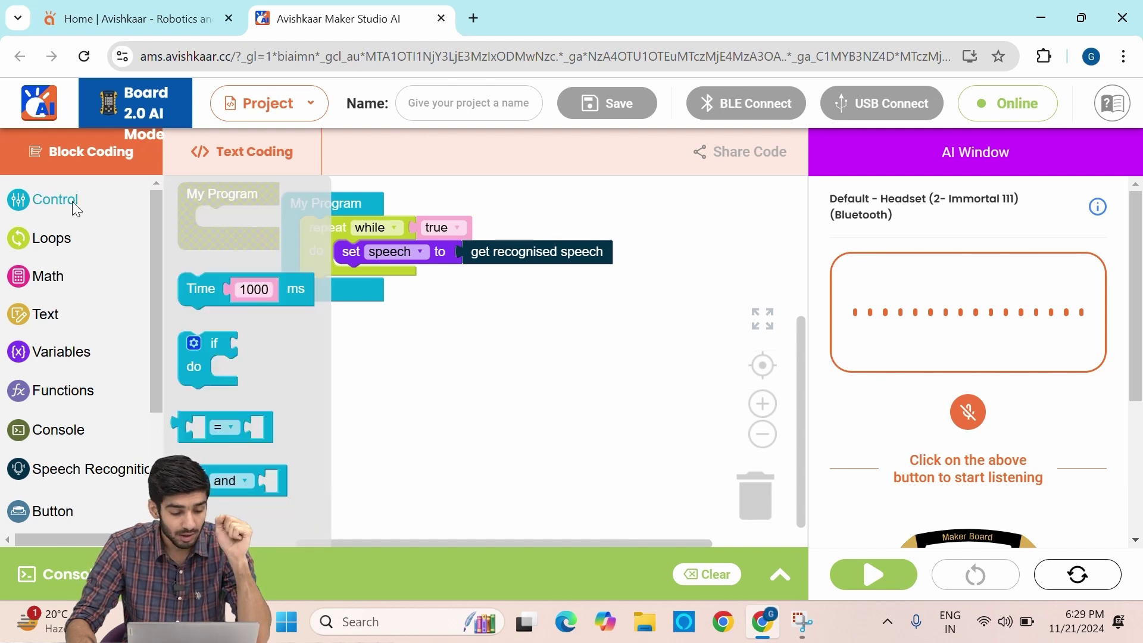
left_click_drag(194, 366, 351, 299)
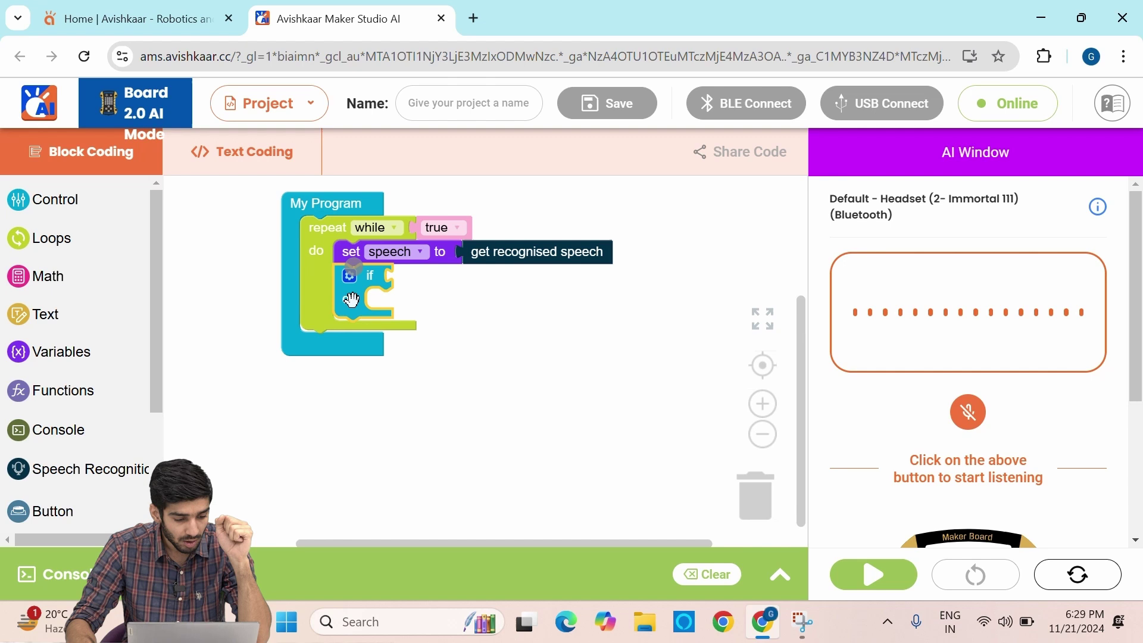
left_click(55, 200)
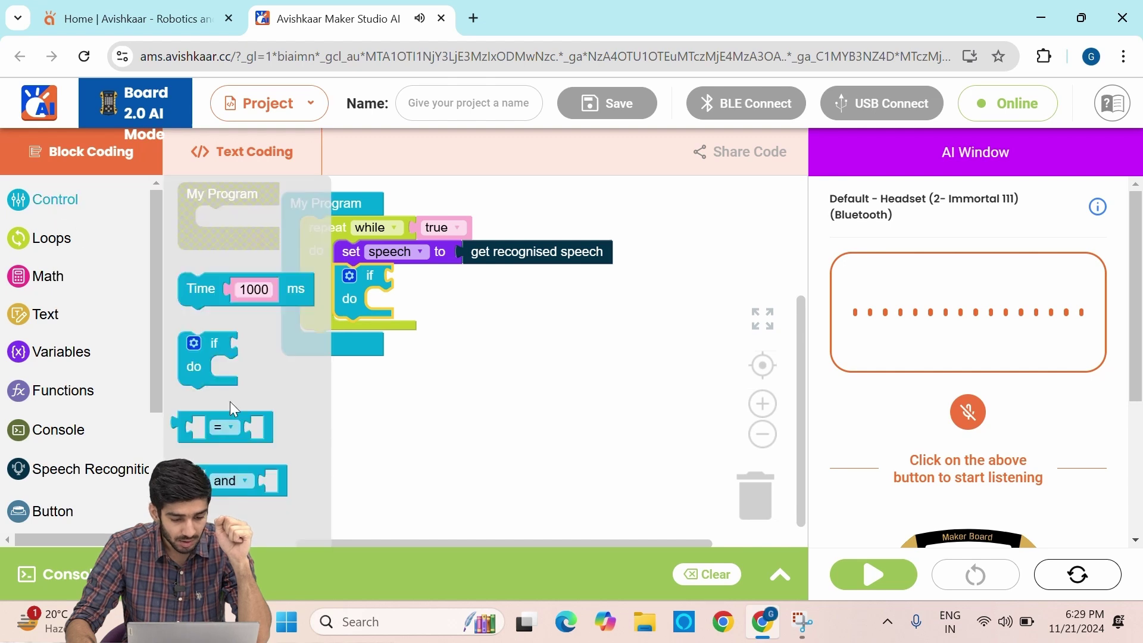
left_click_drag(214, 418, 436, 281)
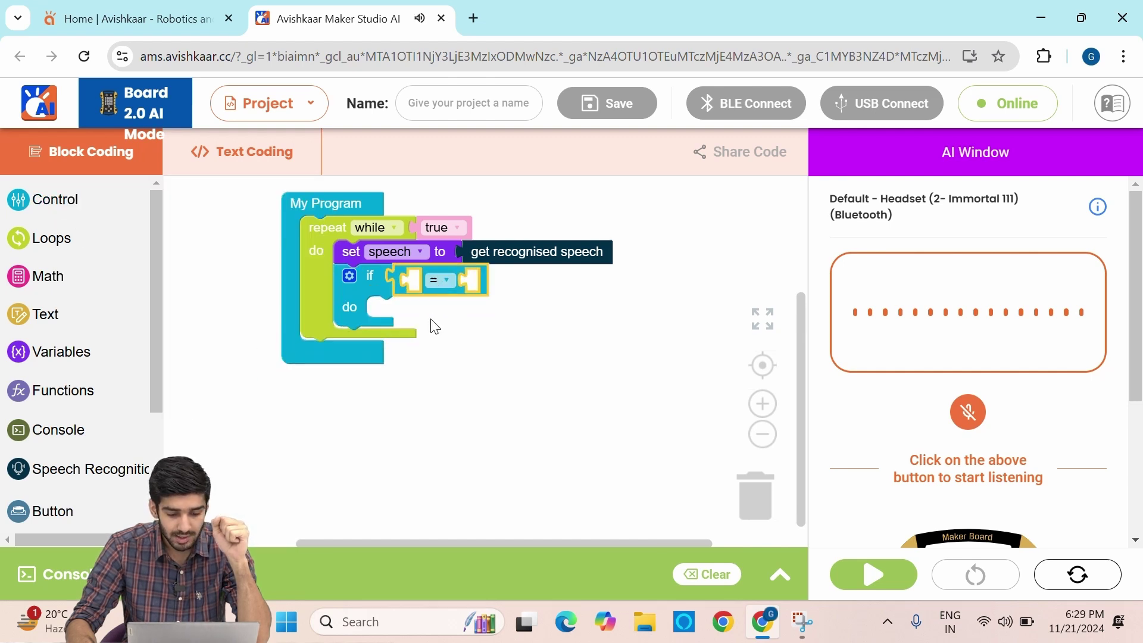
left_click(443, 281)
left_click(447, 348)
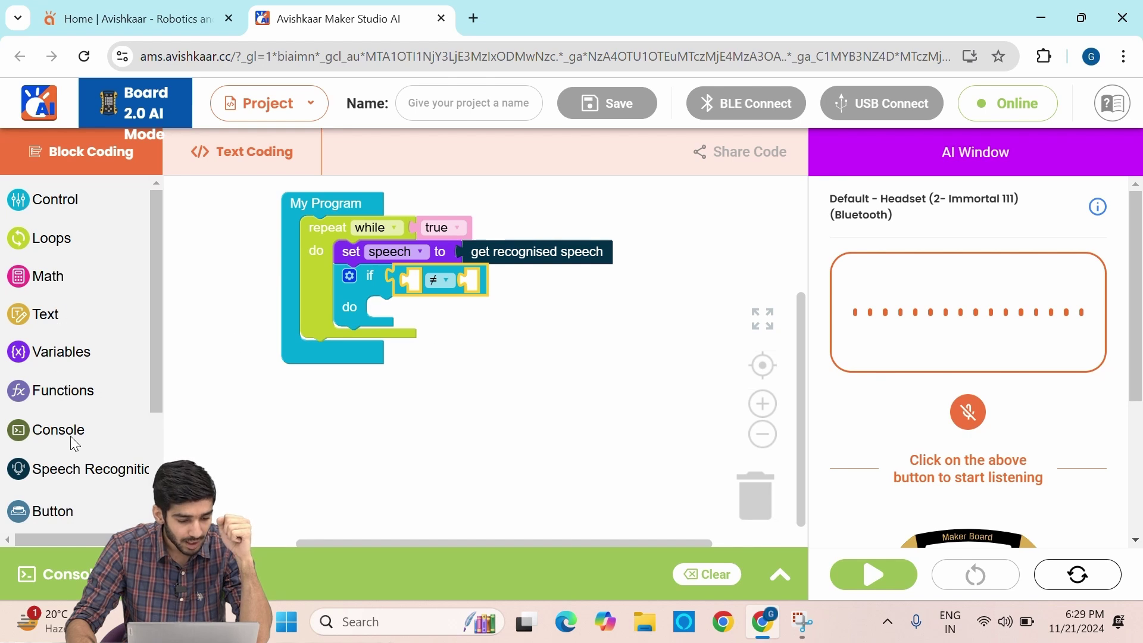
- Fill the comparison with speech on the left and text 'Null' on the right
left_click(71, 357)
left_click_drag(215, 272, 467, 291)
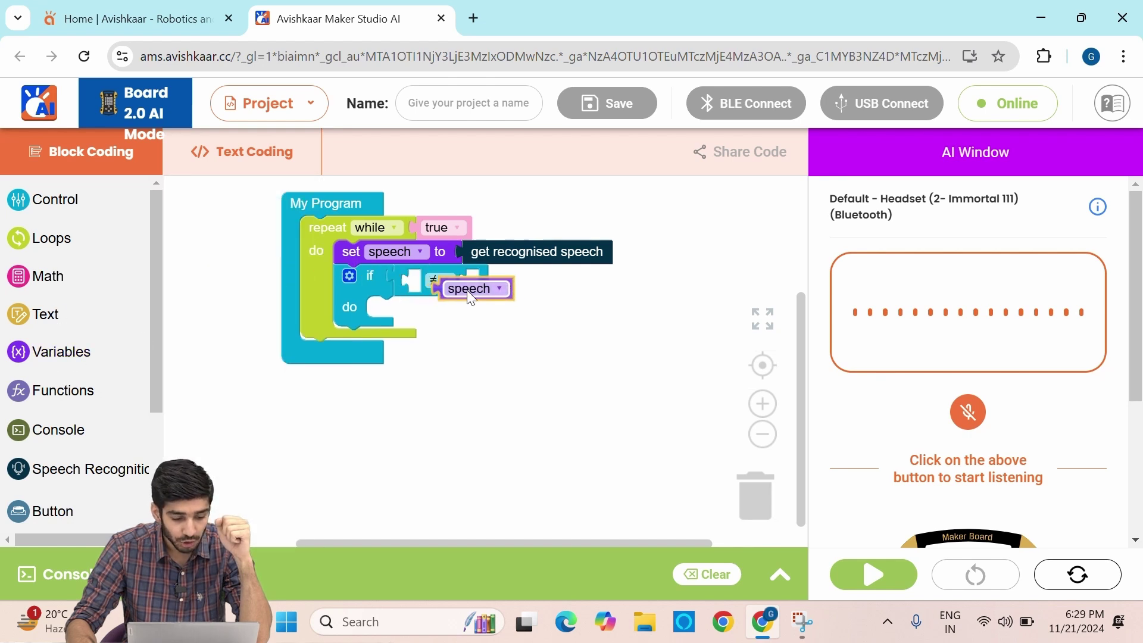
left_click(55, 311)
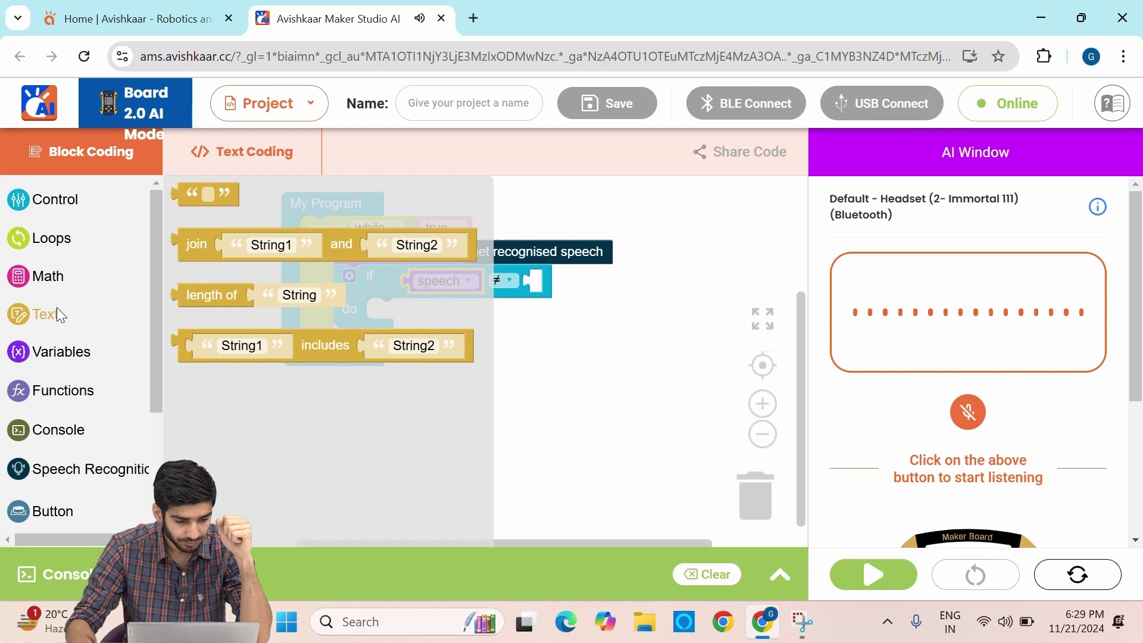
left_click_drag(207, 198, 561, 281)
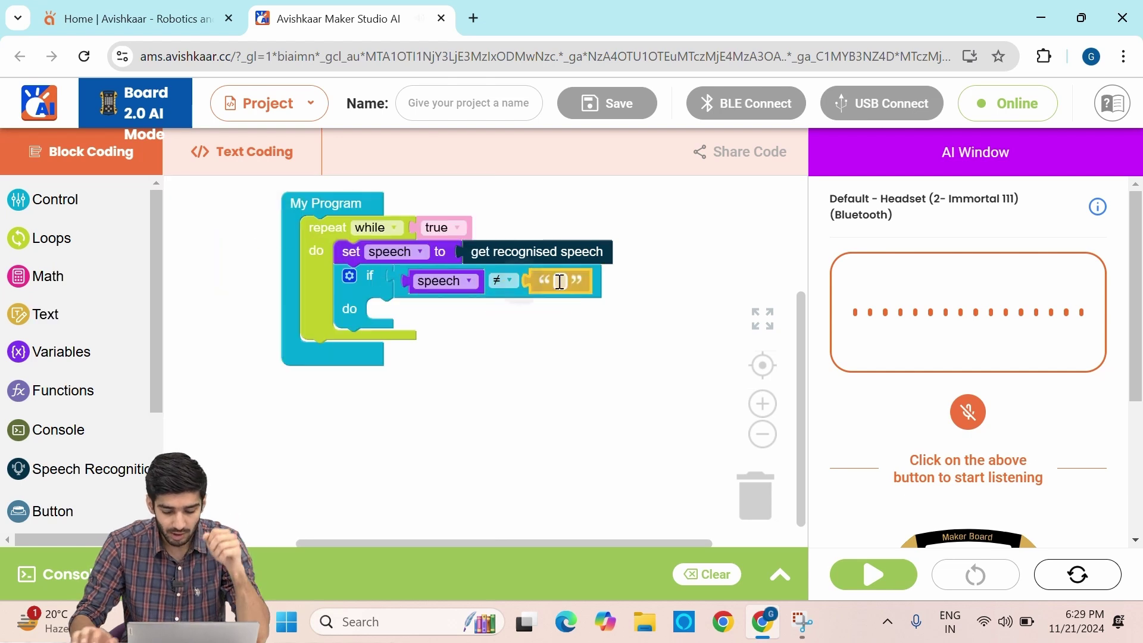
left_click(561, 281)
type("Null")
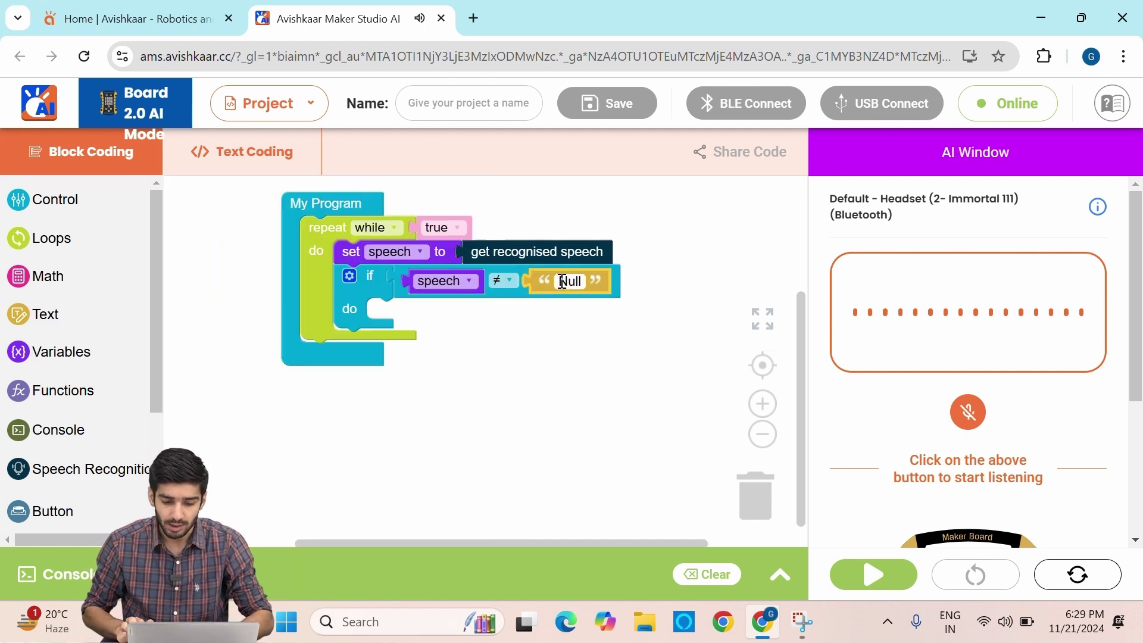
left_click(563, 382)
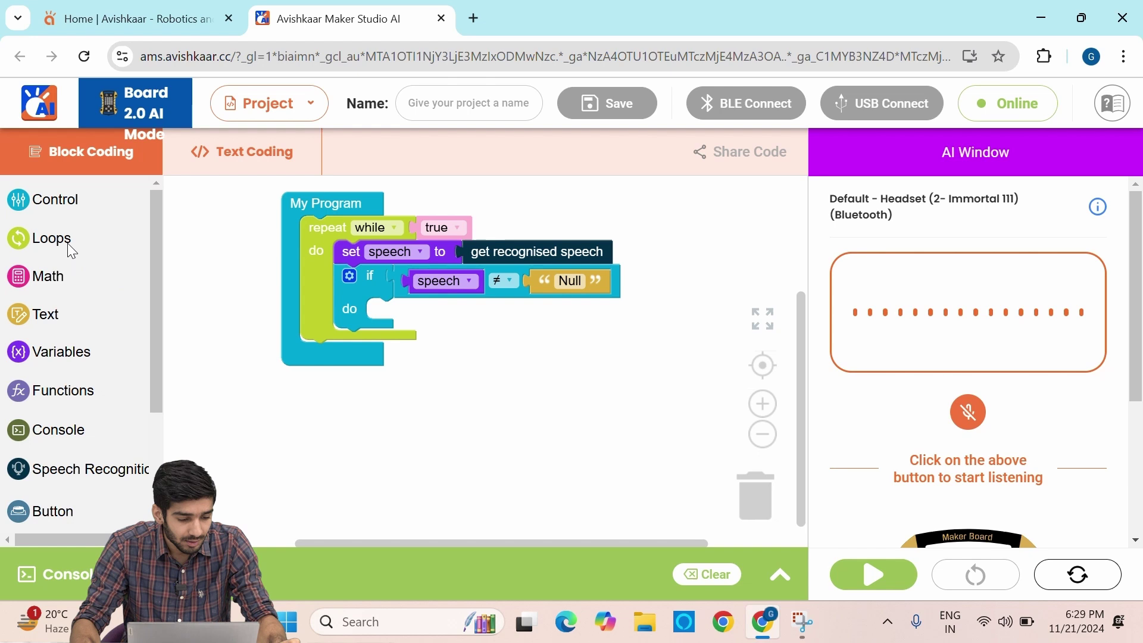
- Nest an if block testing whether speech includes 'happy'
left_click(72, 203)
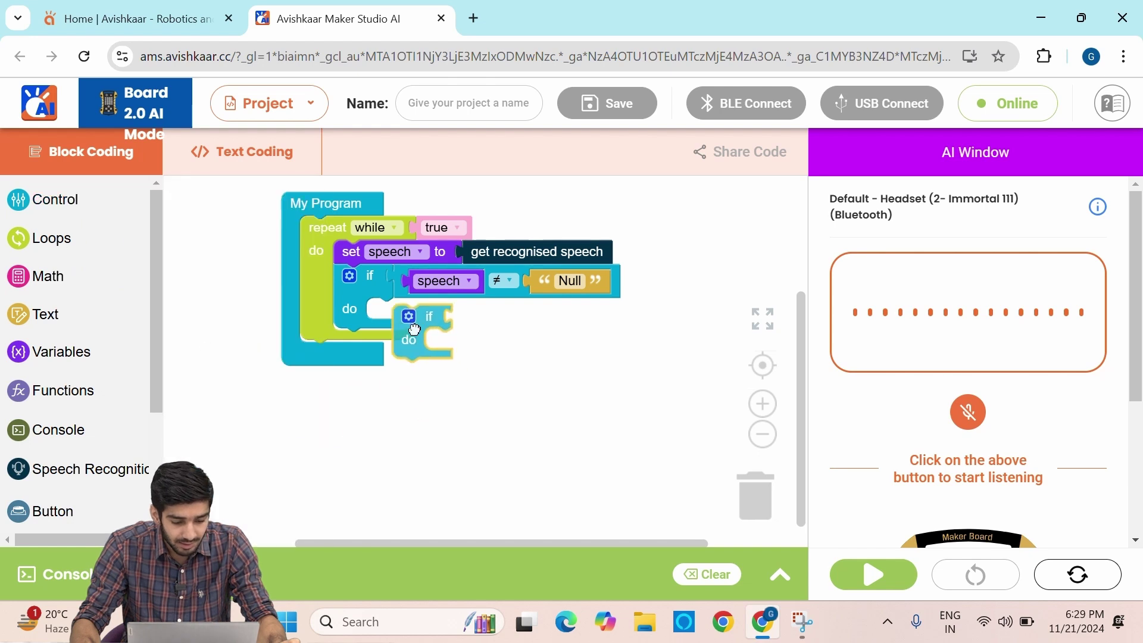
left_click_drag(231, 339, 419, 316)
left_click(60, 214)
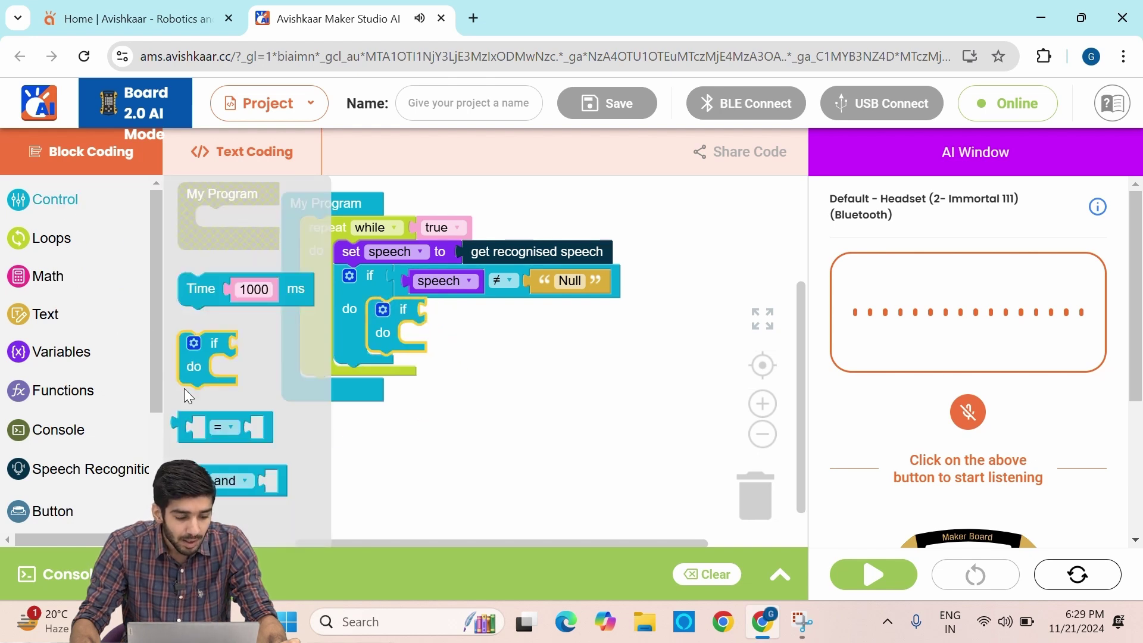
left_click(58, 314)
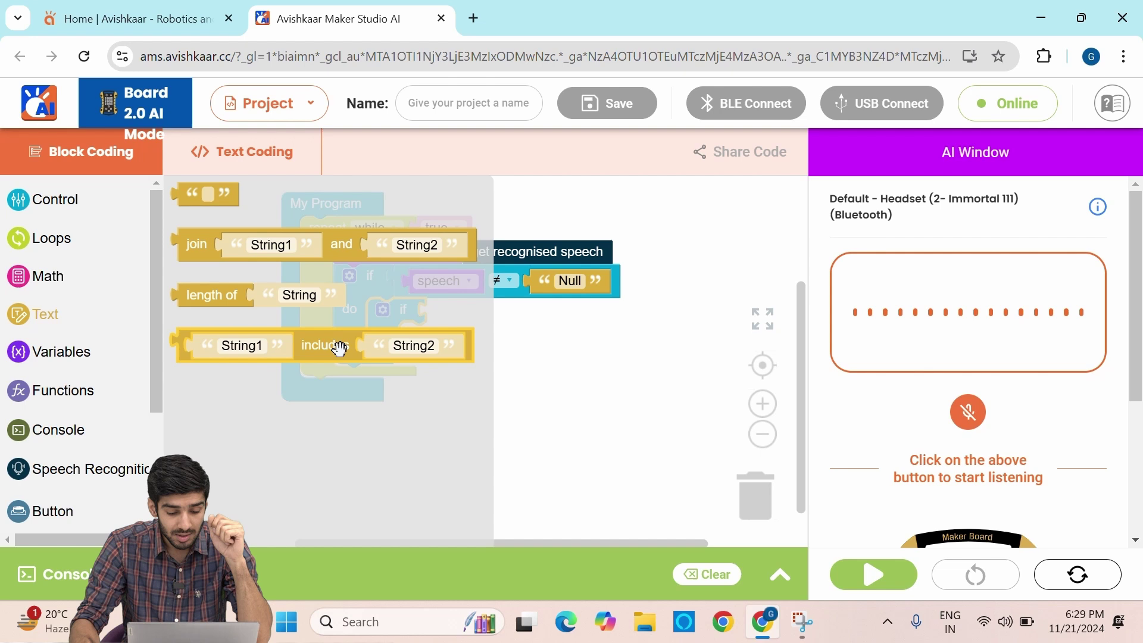
left_click_drag(339, 347, 589, 321)
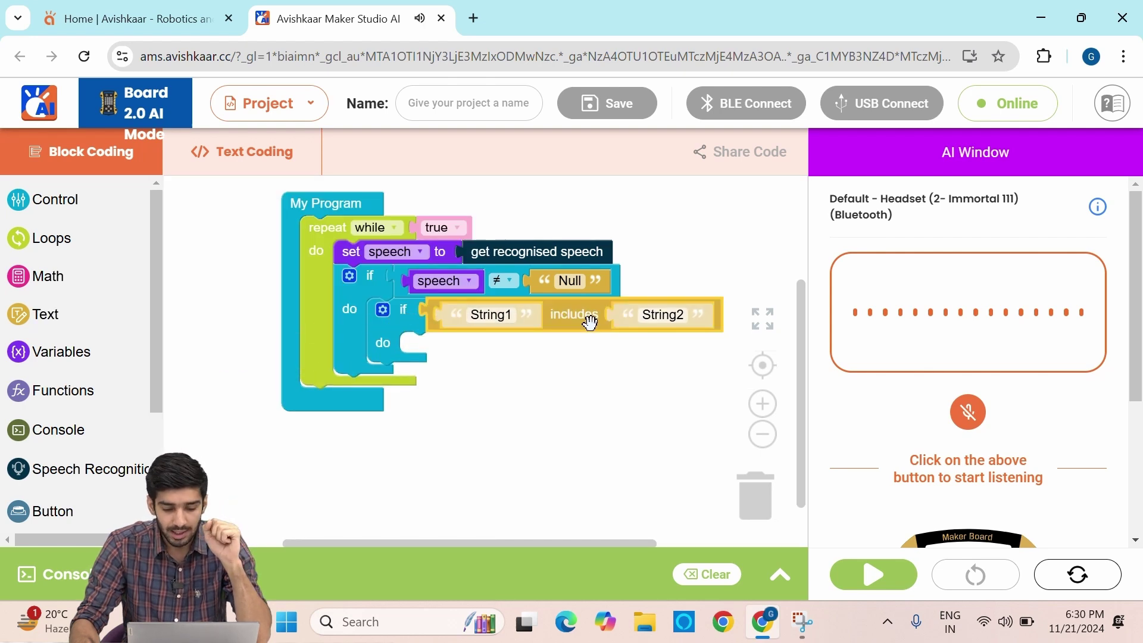
right_click(420, 281)
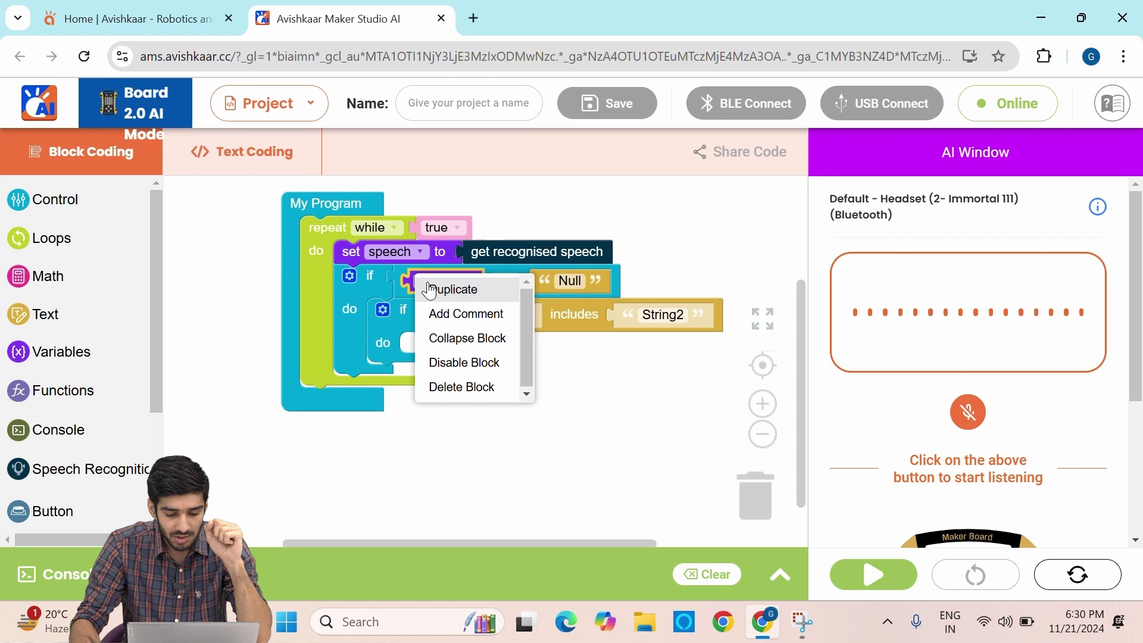
left_click(437, 288)
left_click_drag(474, 380, 471, 319)
left_click(637, 315)
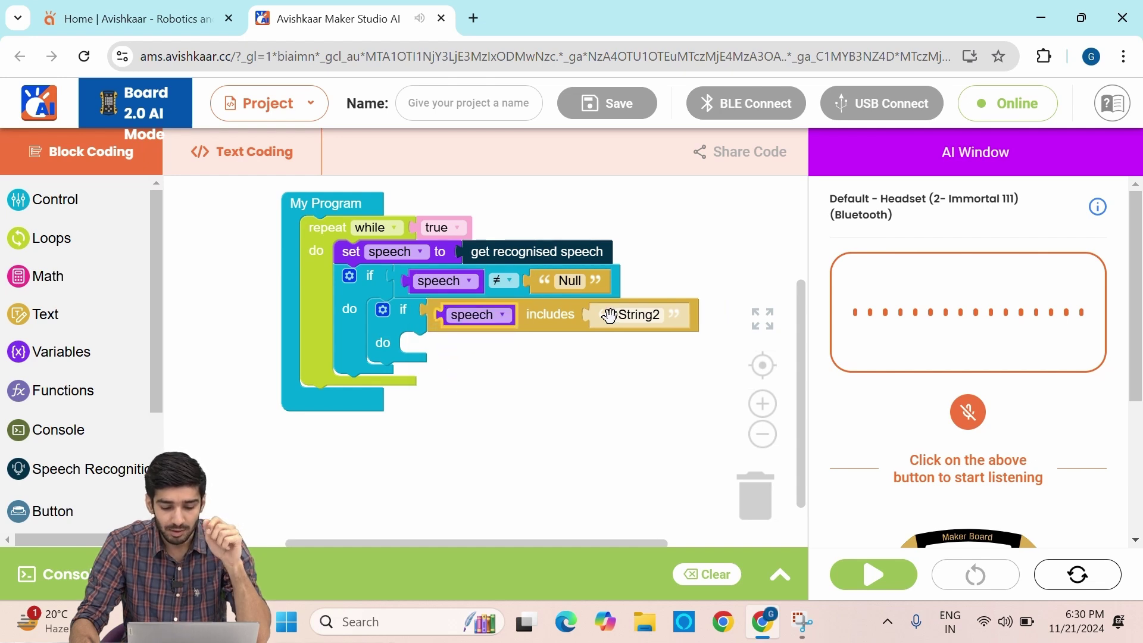
type("happy")
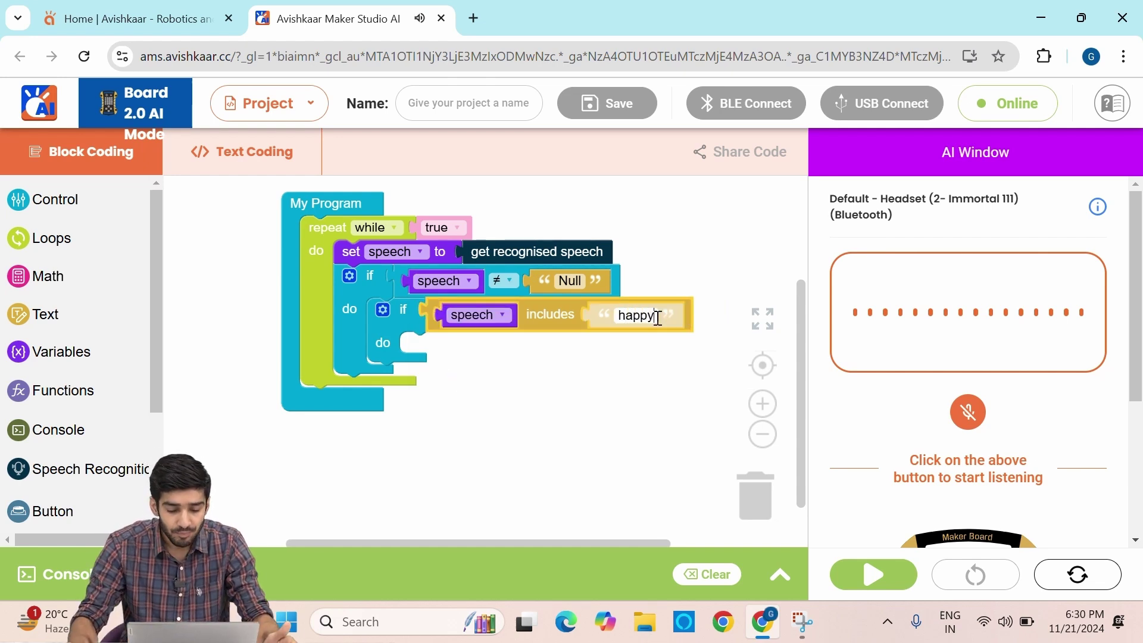
- Add an else-if branch testing whether speech includes 'dull'
left_click(382, 309)
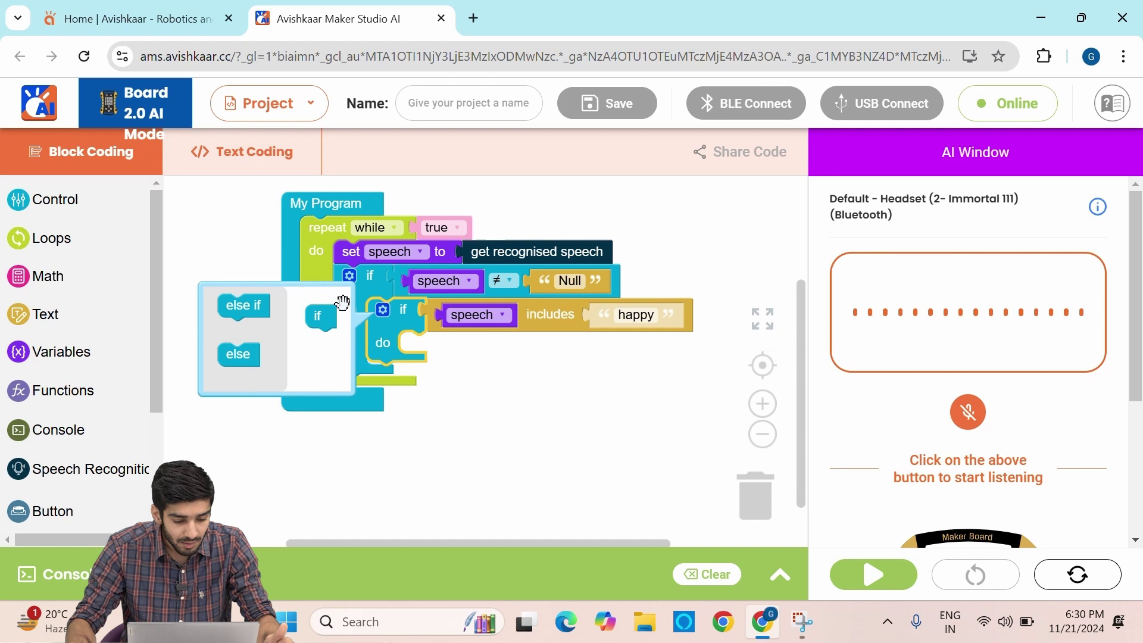
left_click_drag(234, 307, 354, 340)
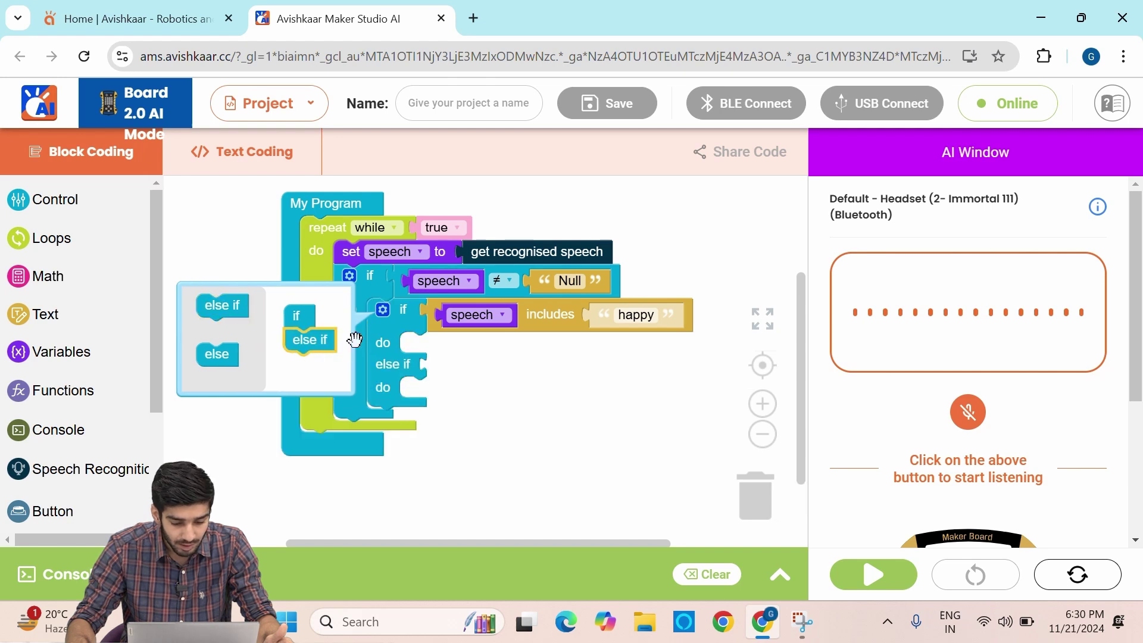
right_click(438, 332)
left_click(460, 345)
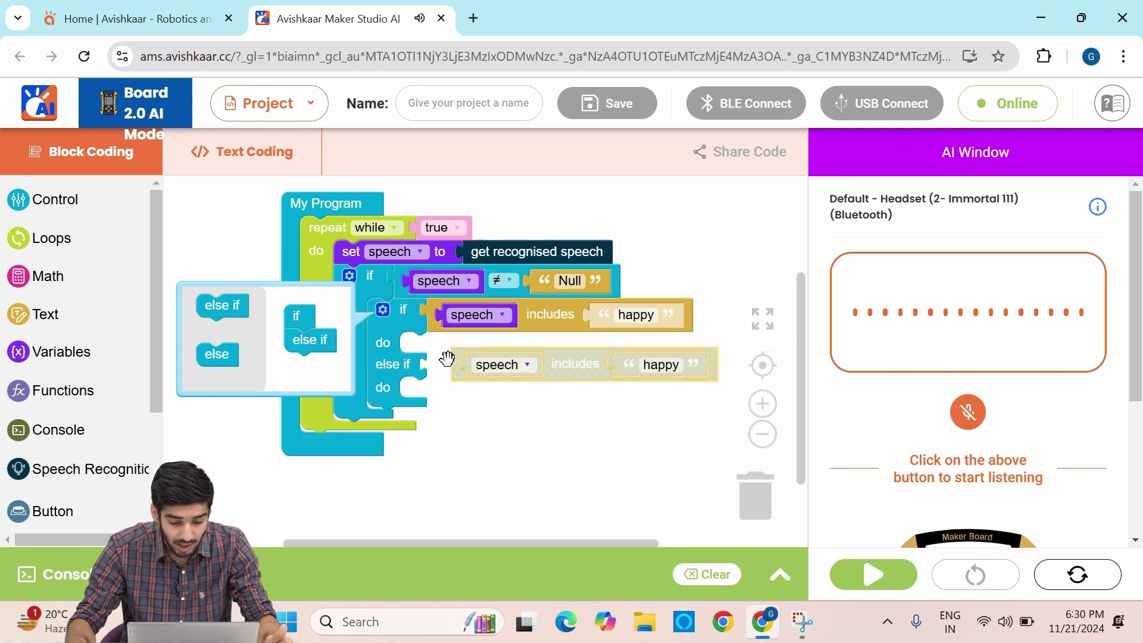
left_click_drag(474, 364, 439, 368)
left_click(383, 310)
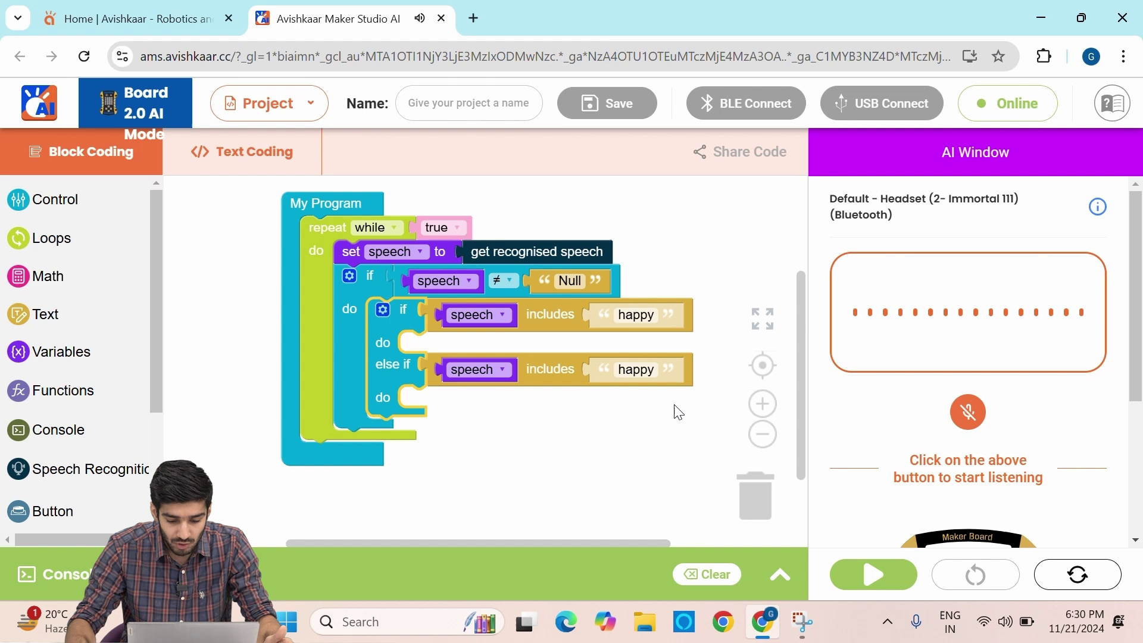
left_click(635, 369)
type("dul")
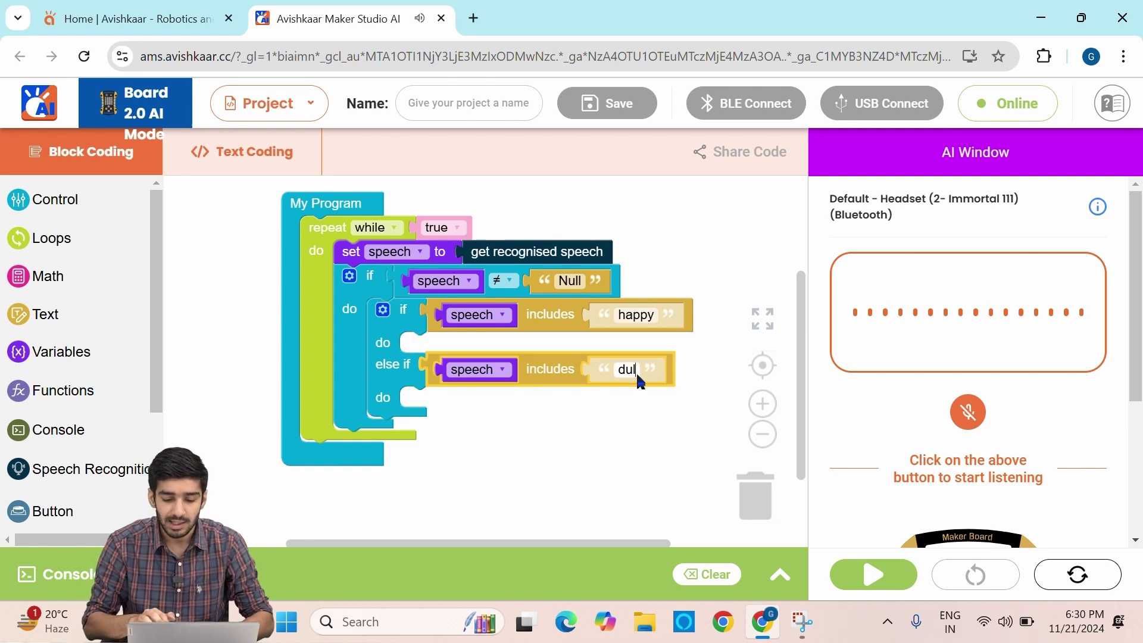
type("l")
left_click(632, 416)
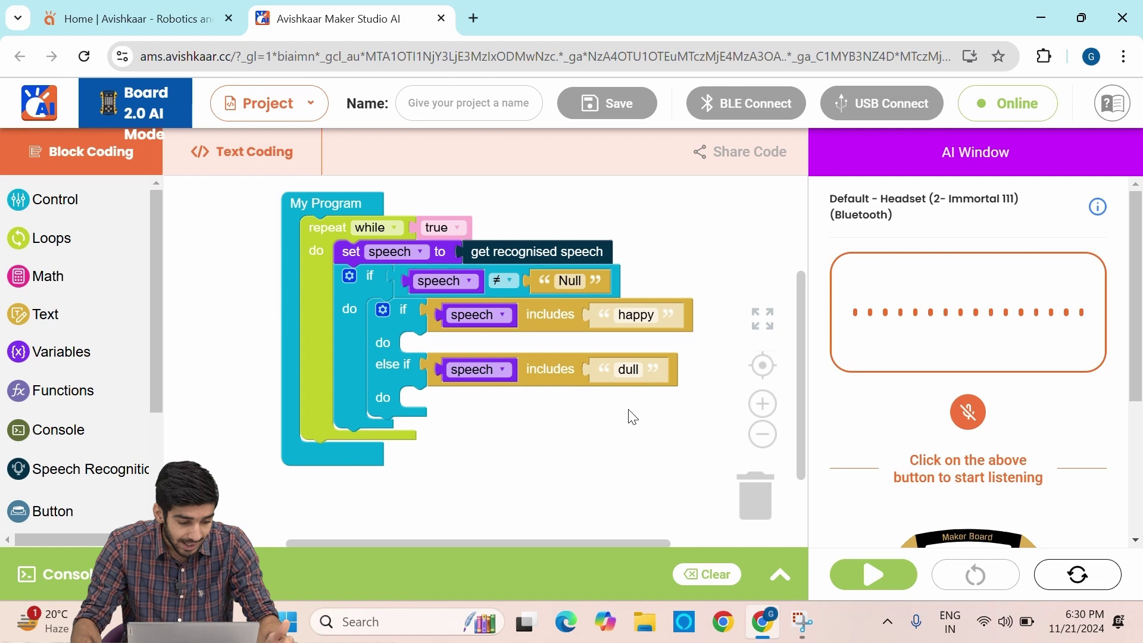
scroll(44, 323, "down", 3)
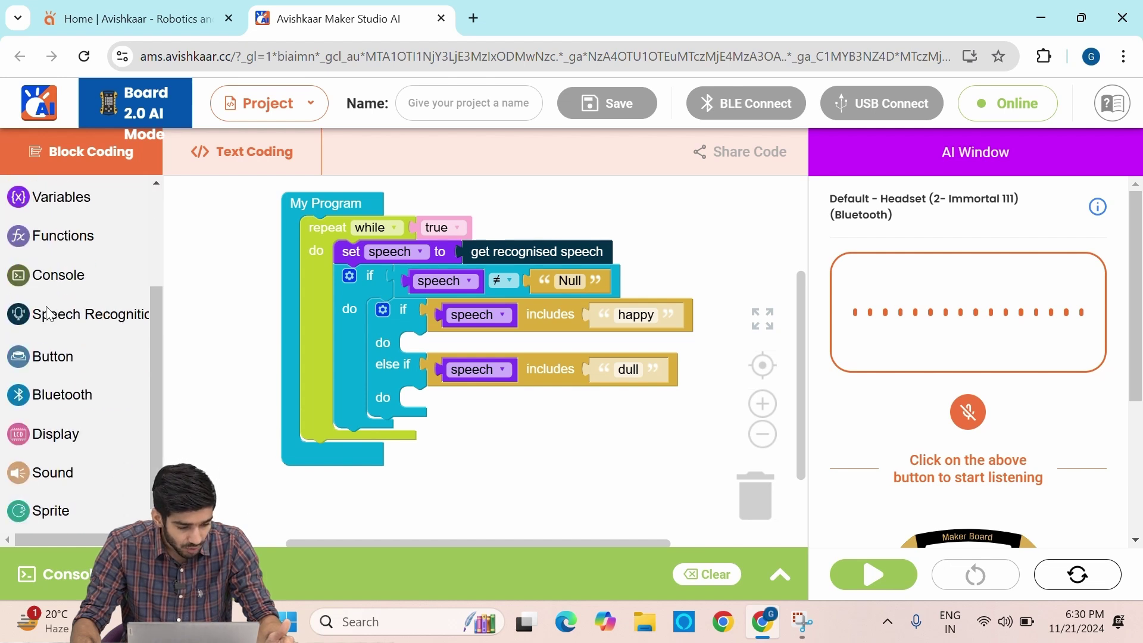
- Show a green pattern in the happy branch
left_click(57, 420)
mouse_move(198, 252)
left_mouse_down()
mouse_move(339, 388)
mouse_move(420, 344)
left_mouse_up()
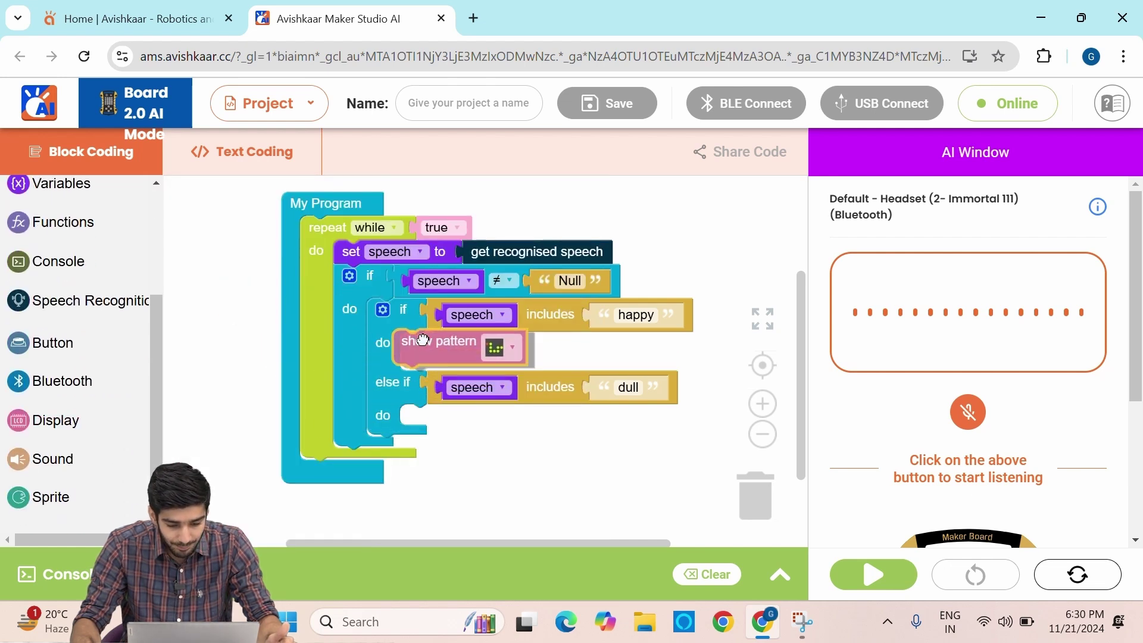
left_click(500, 353)
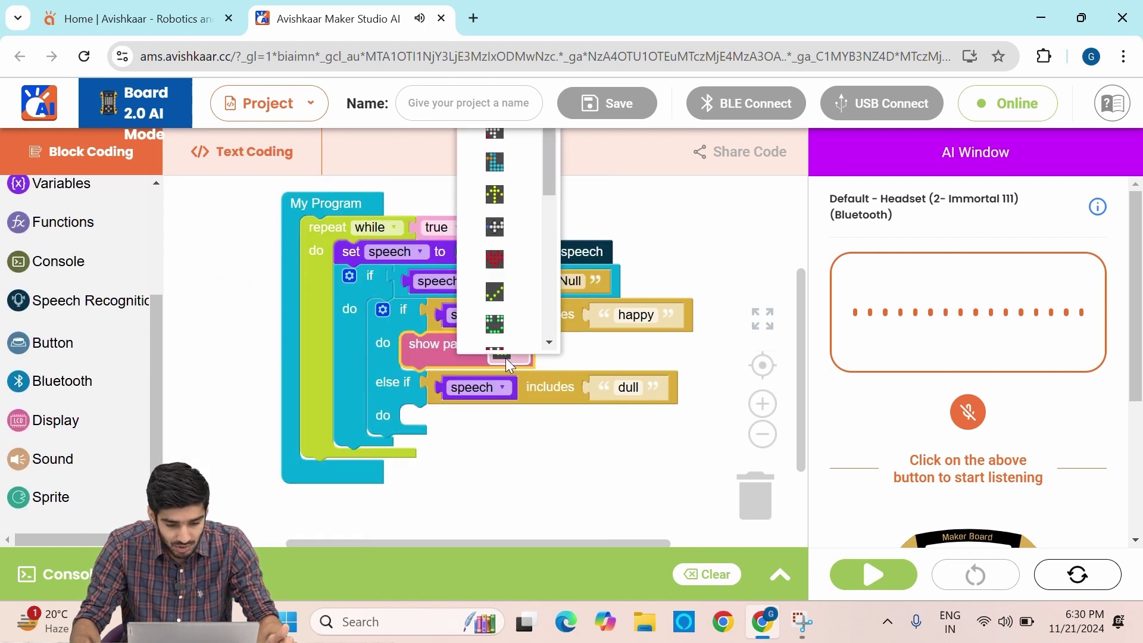
left_click(500, 323)
- Duplicate the show pattern block into the dull branch with a different pattern
right_click(451, 357)
left_click(473, 373)
left_click_drag(469, 375, 454, 417)
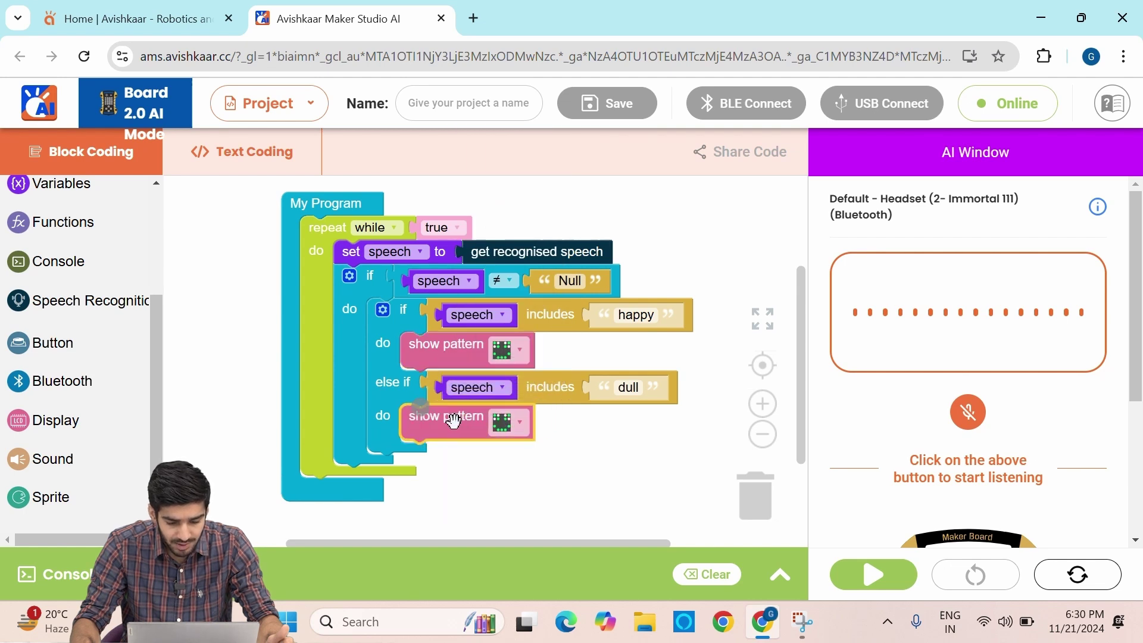
left_click(494, 417)
left_click(491, 304)
left_click(539, 473)
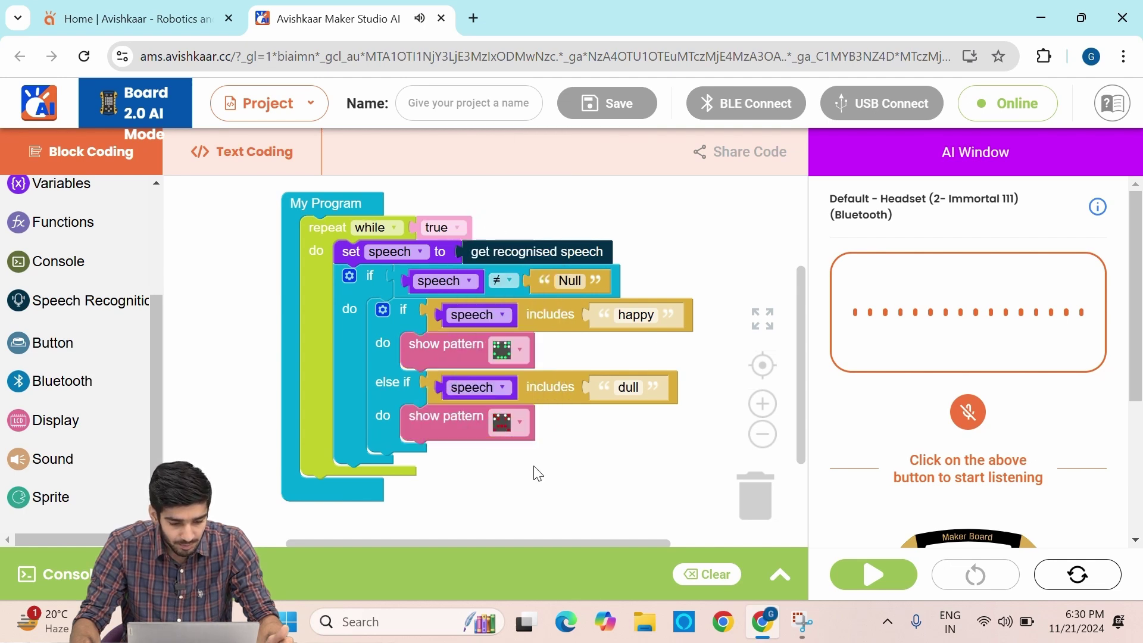
left_click_drag(567, 488, 516, 486)
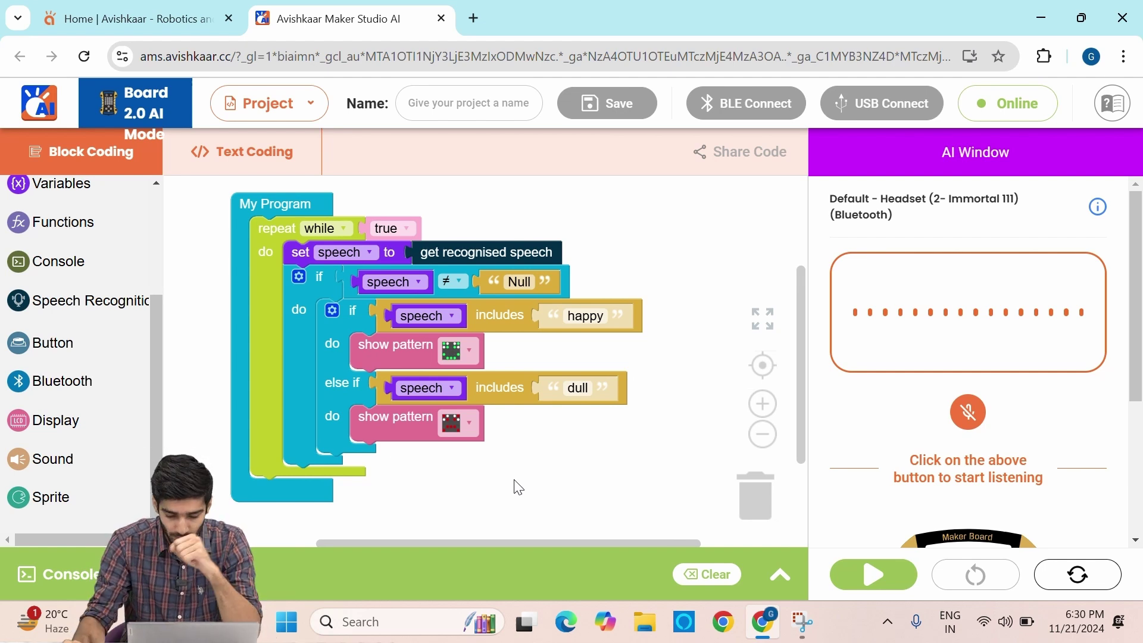
- Run the program, speak a 'happy' request, check the recognised text, and listen again
left_click(870, 575)
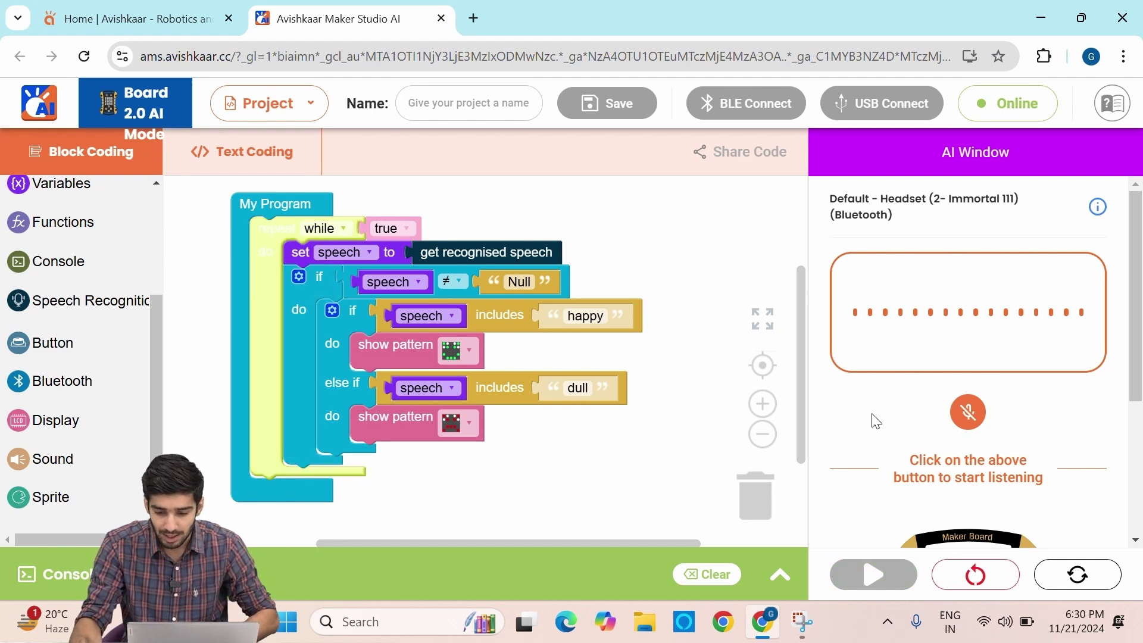
scroll(874, 420, "down", 1)
scroll(877, 418, "down", 2)
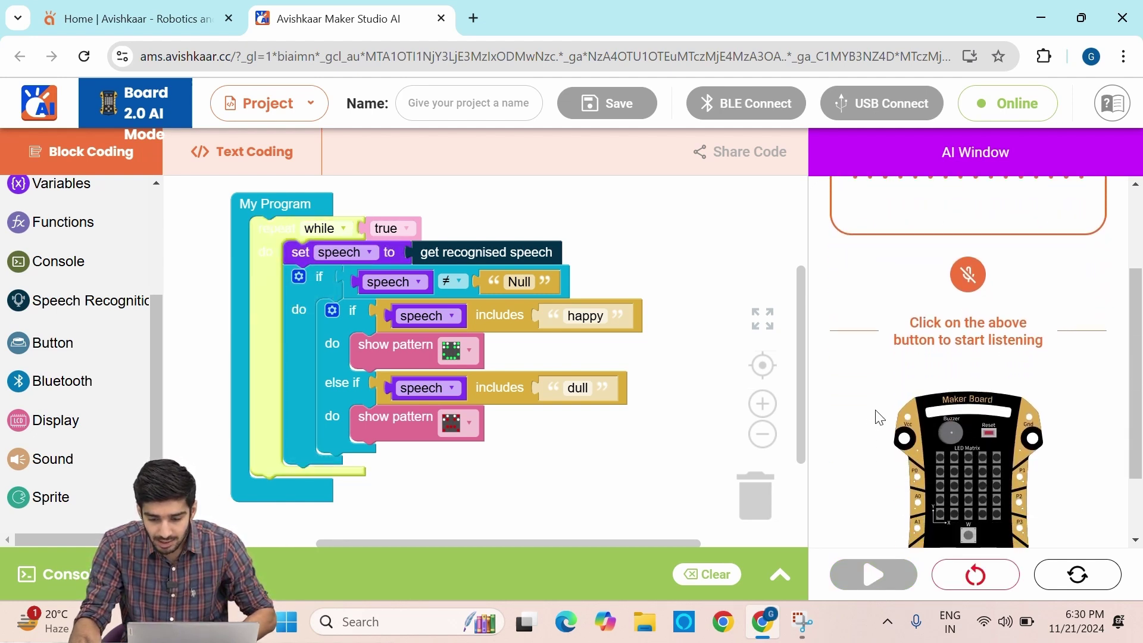
scroll(881, 409, "down", 1)
scroll(949, 301, "up", 2)
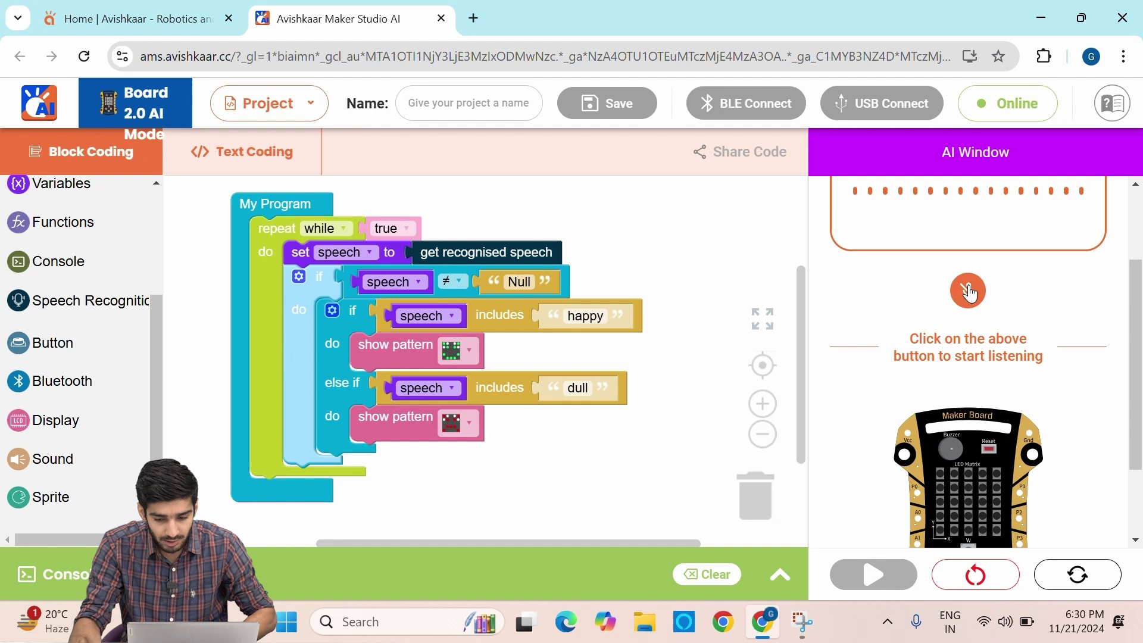
left_click(967, 292)
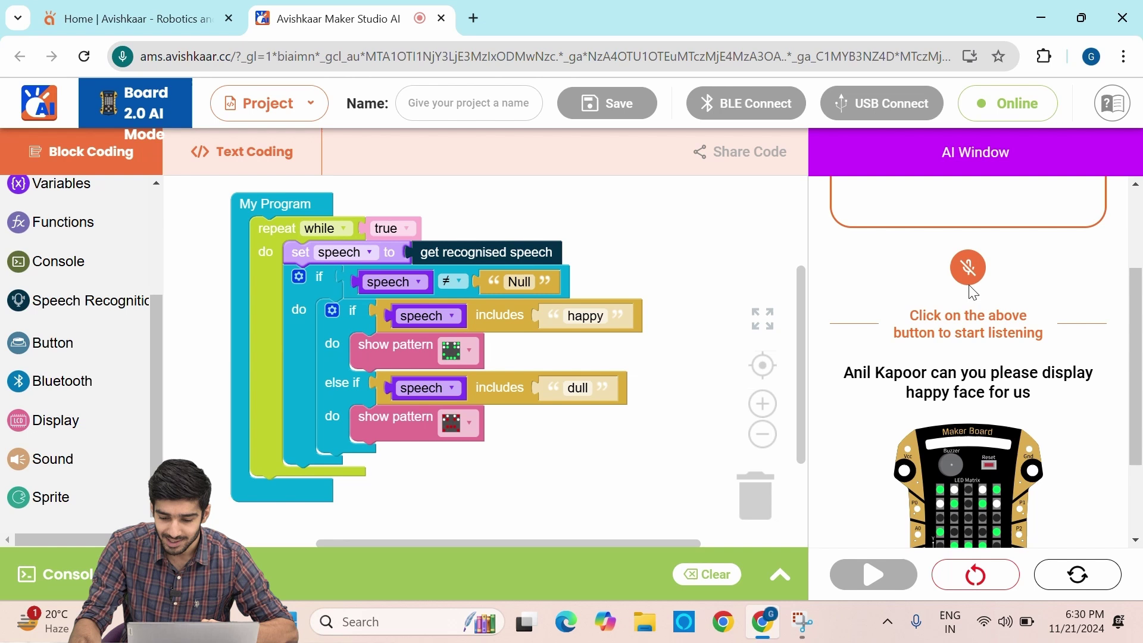
scroll(972, 291, "down", 1)
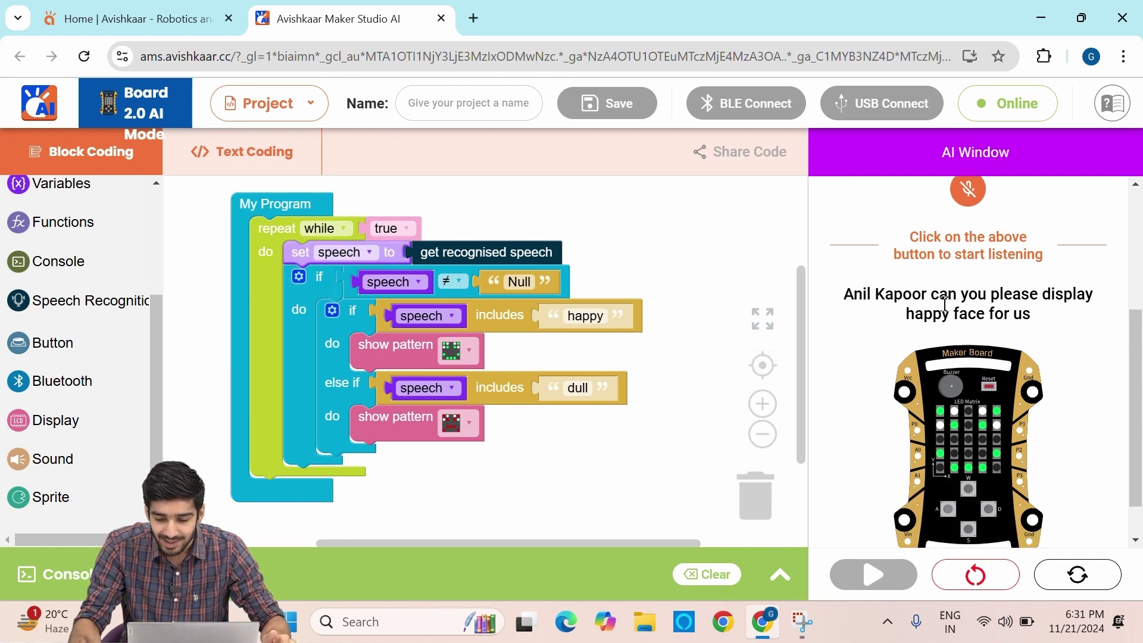
left_click_drag(919, 314, 906, 314)
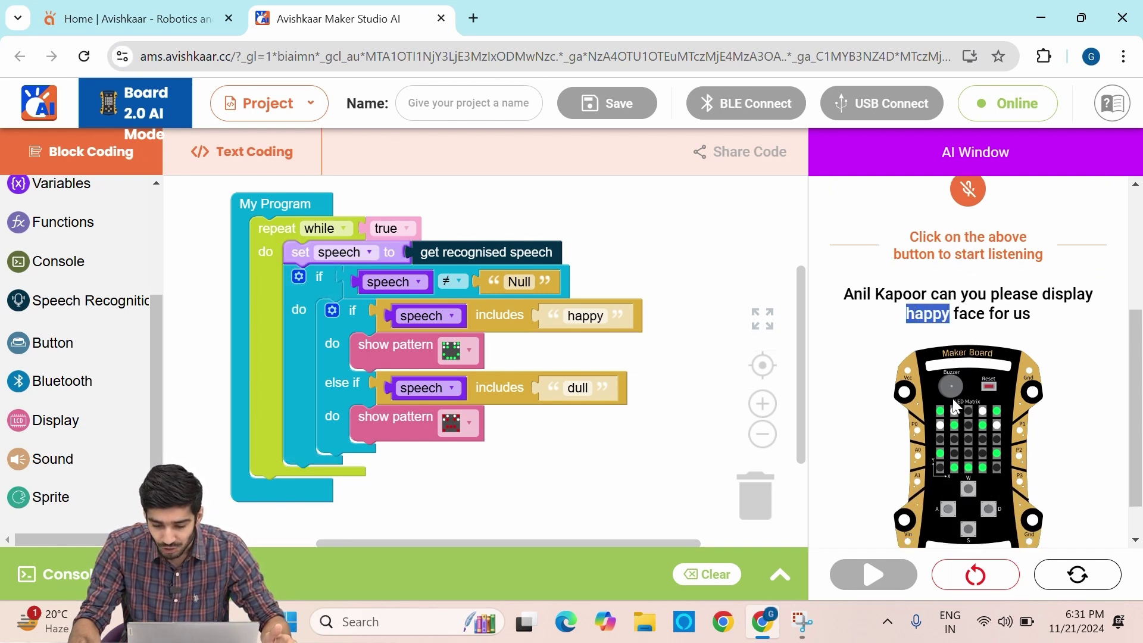
left_click(927, 312)
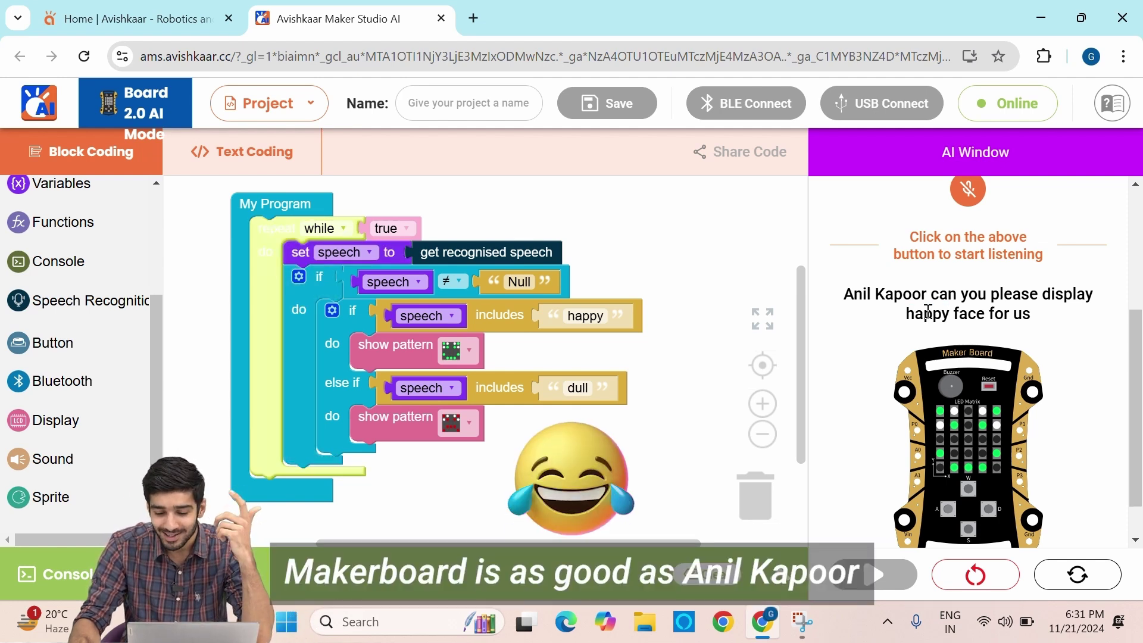
left_click_drag(926, 295, 845, 297)
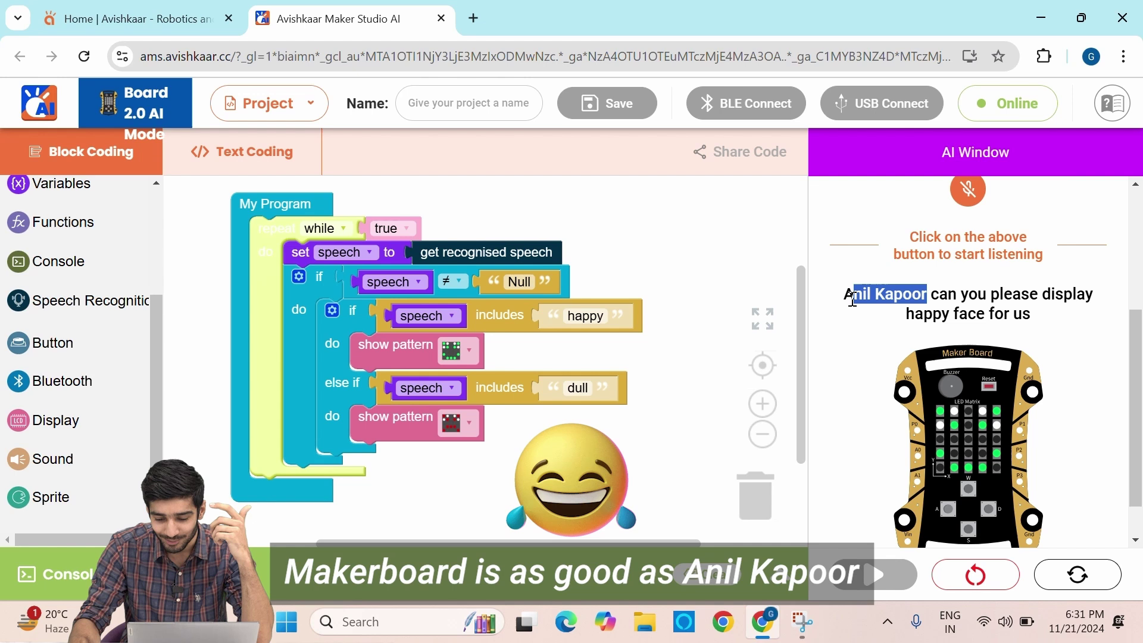
left_click(935, 306)
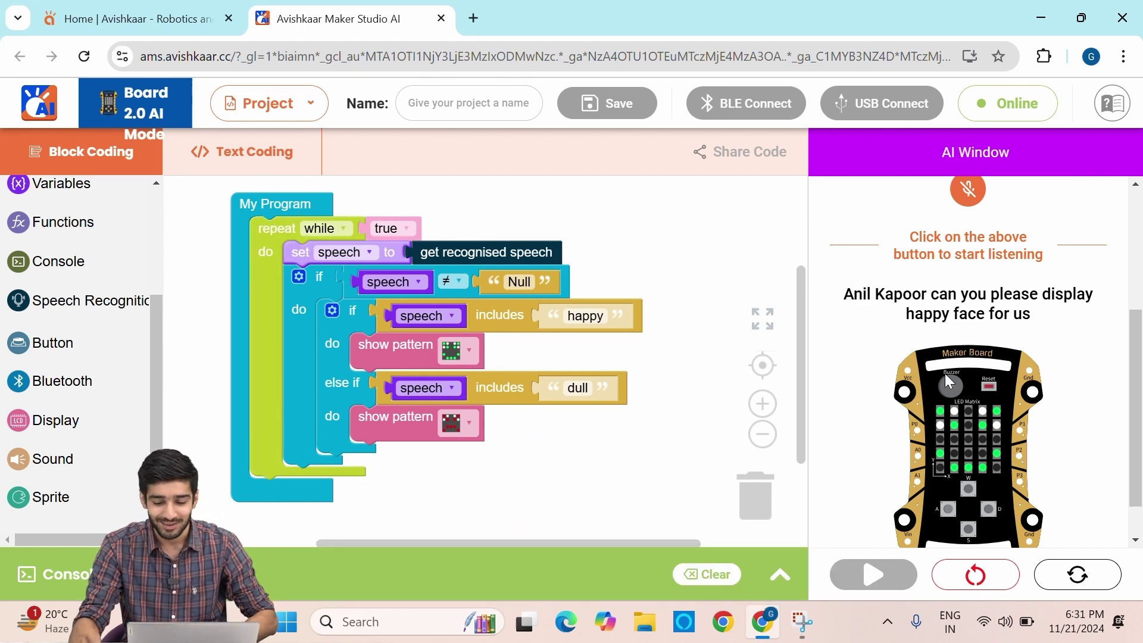
scroll(946, 393, "down", 1)
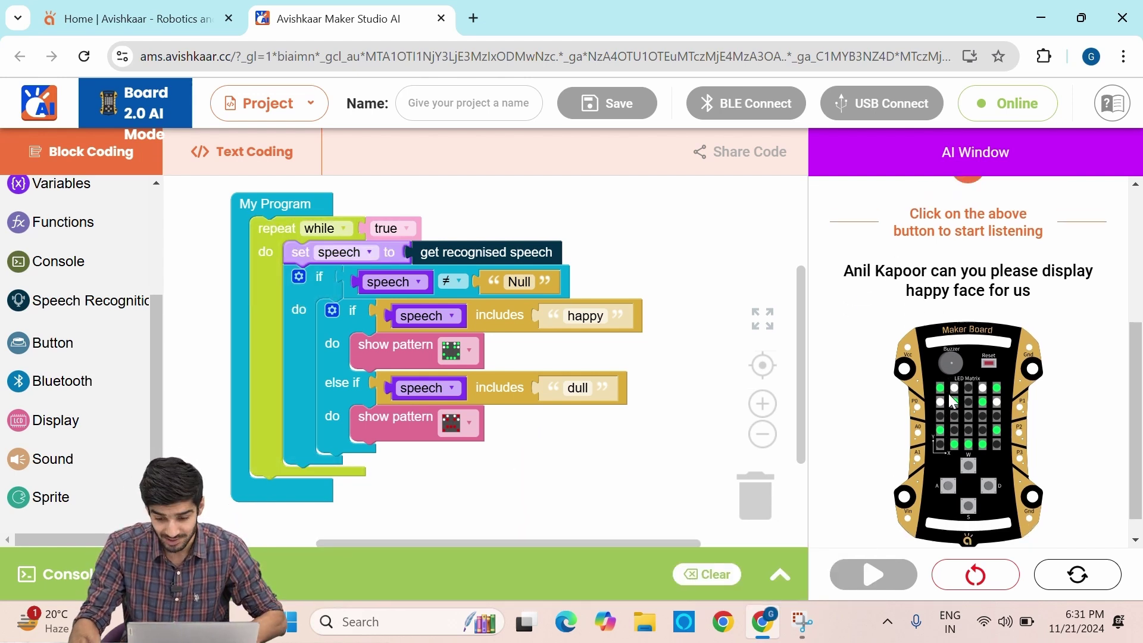
scroll(958, 365, "up", 1)
left_click(967, 208)
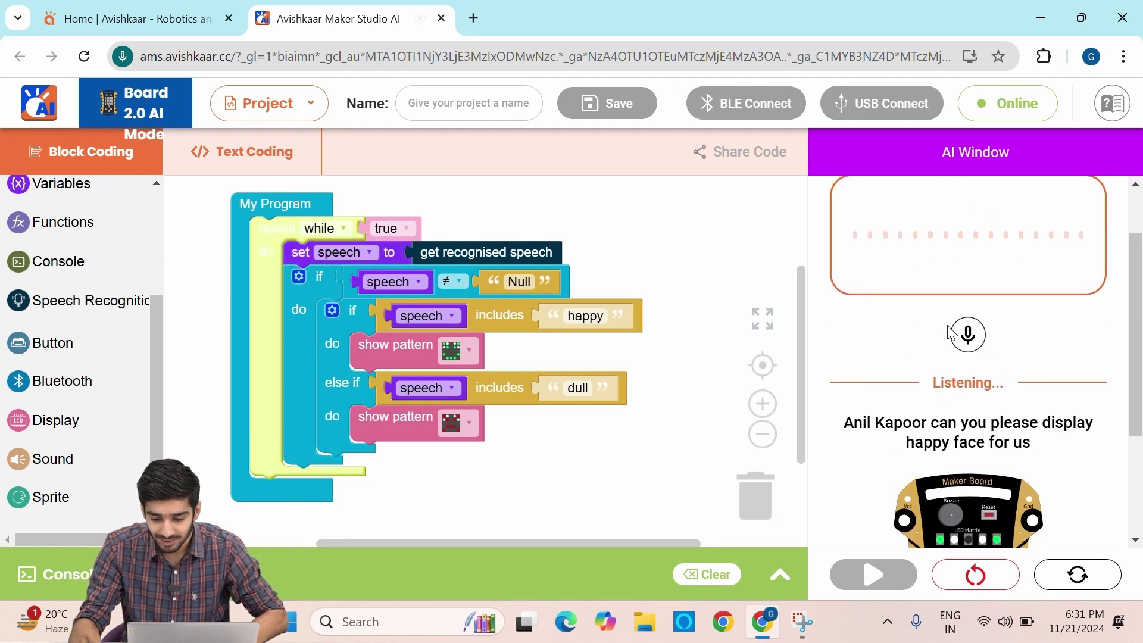
scroll(971, 354, "down", 3)
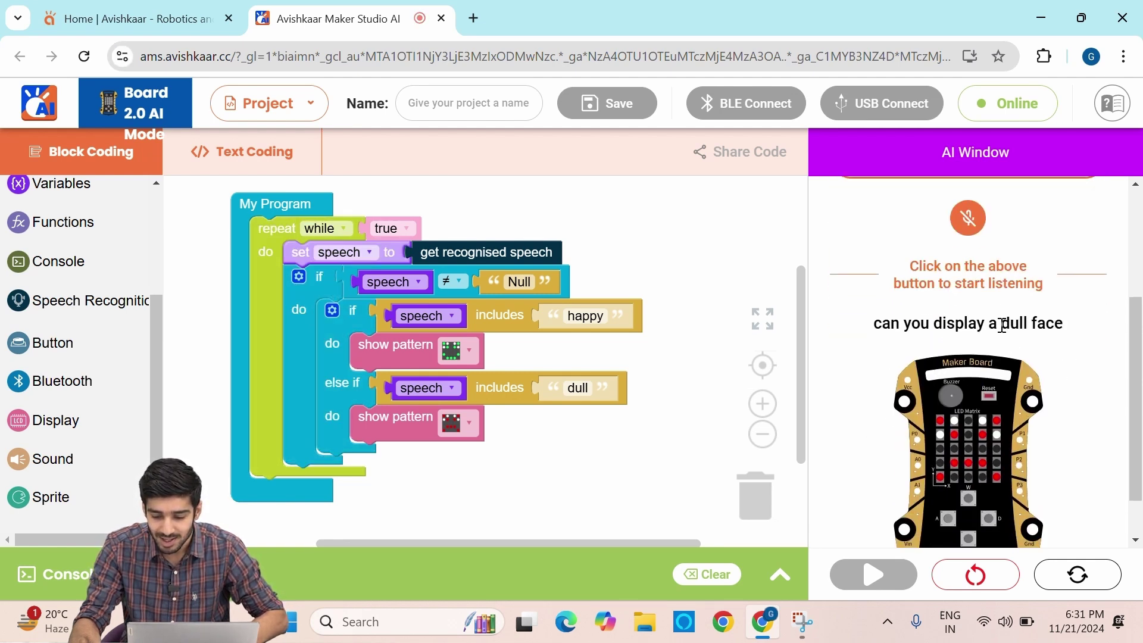
- Highlight the words 'dull face' in the recognised transcript
left_click_drag(1004, 323, 1044, 319)
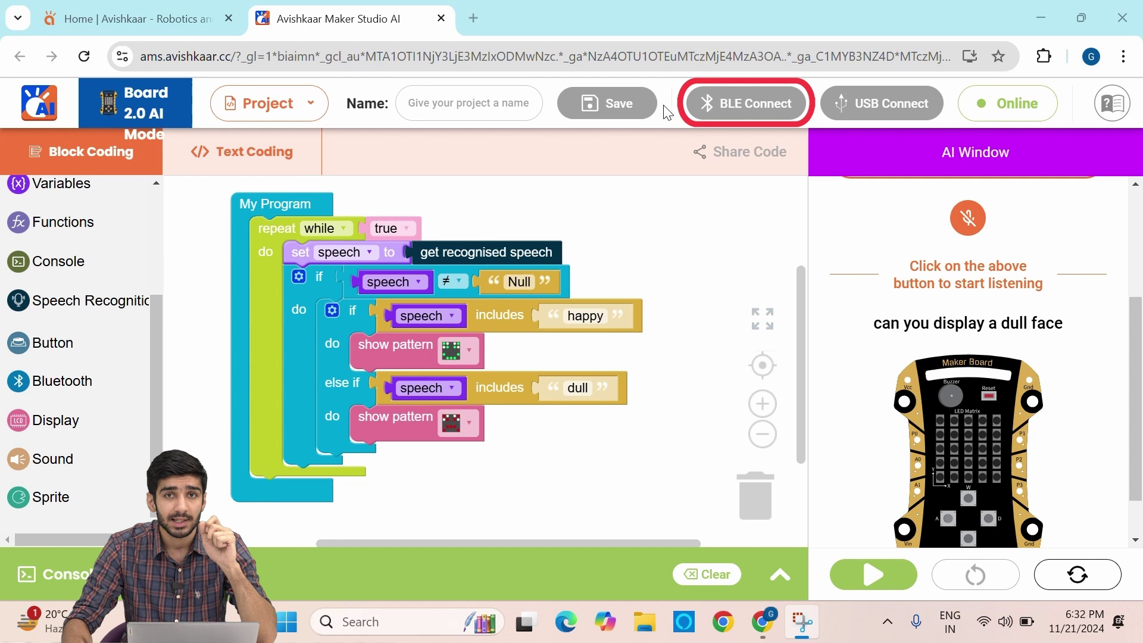
- Name the project 'speechpattern', fixing the typo, and save it
left_click(511, 100)
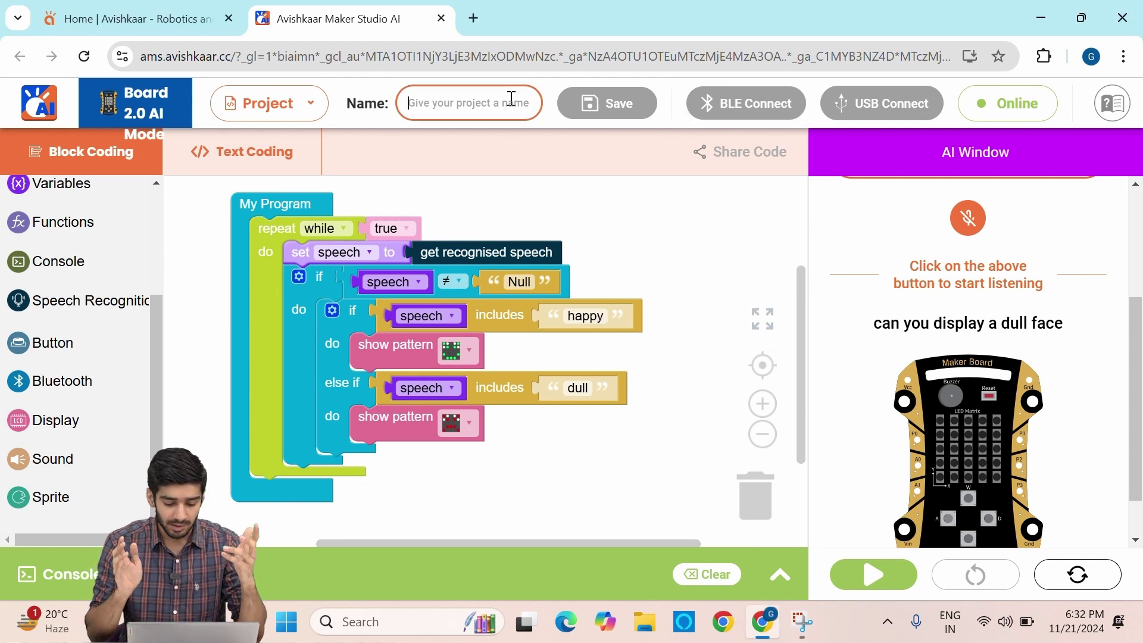
type("speechpatten")
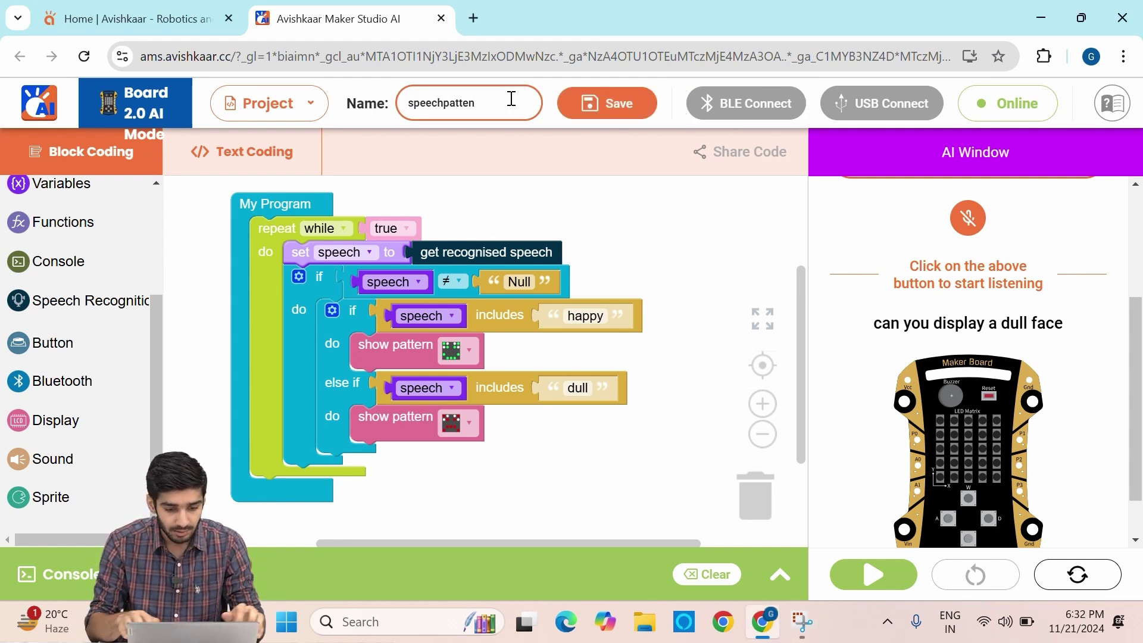
key("BackSpace")
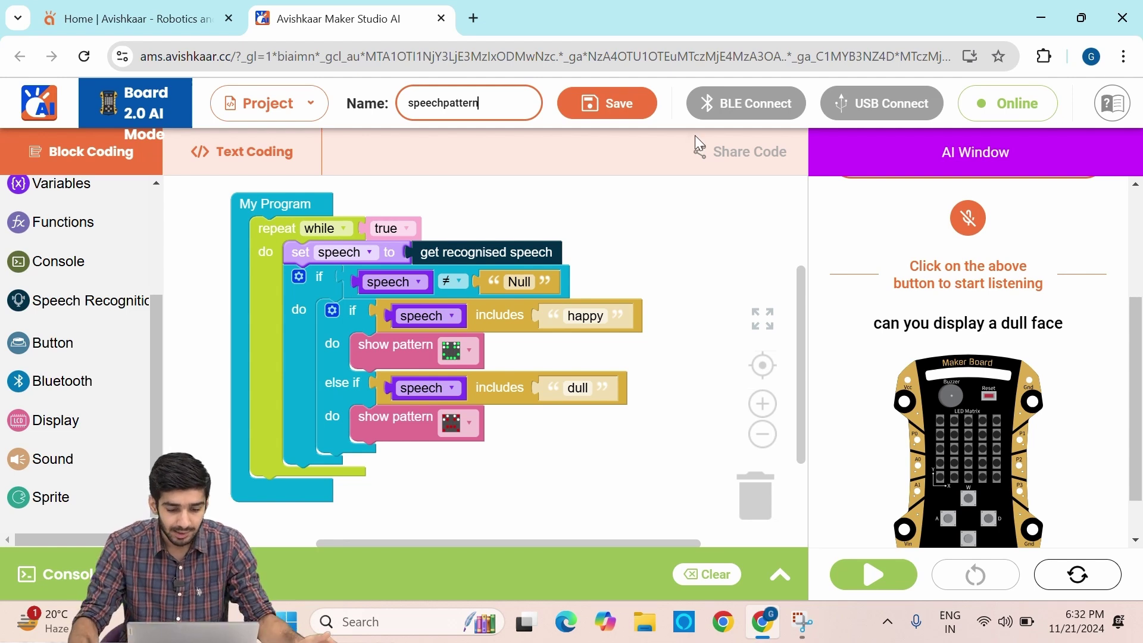
left_click(618, 119)
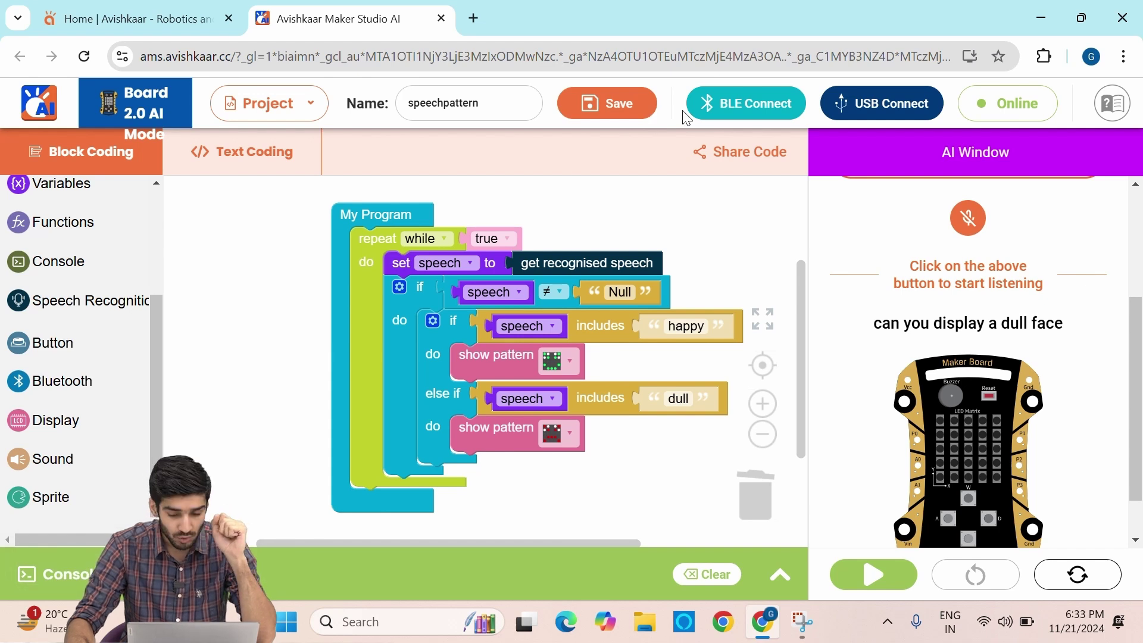
- Pair the Maker Board 2.0 through the USB Serial (COM5) port
left_click(892, 105)
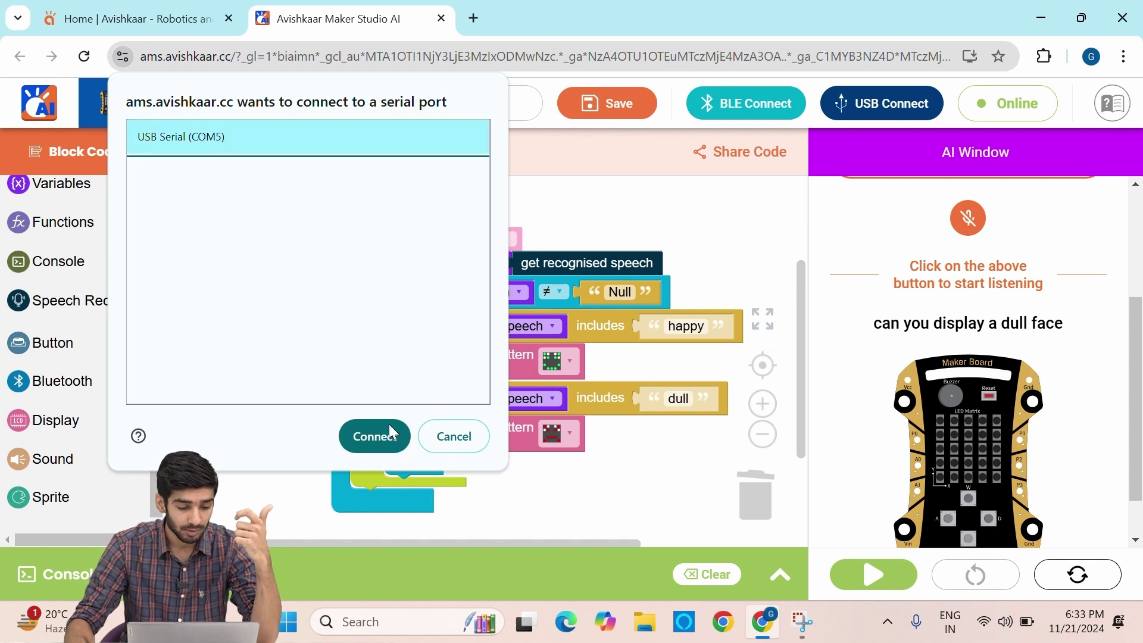
left_click(375, 435)
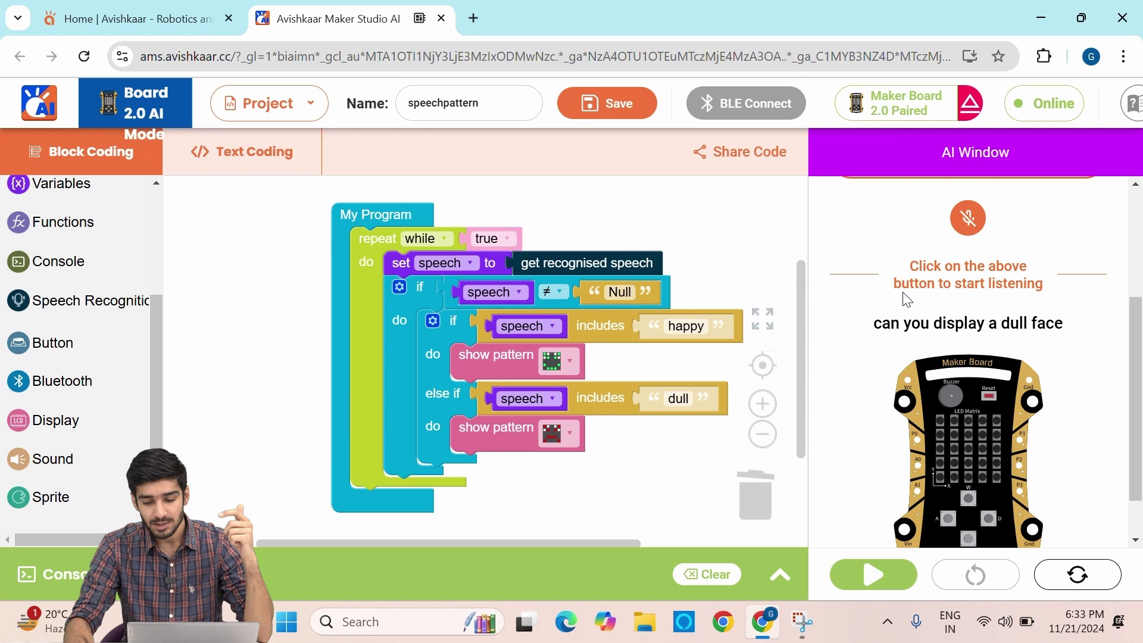
scroll(904, 298, "up", 1)
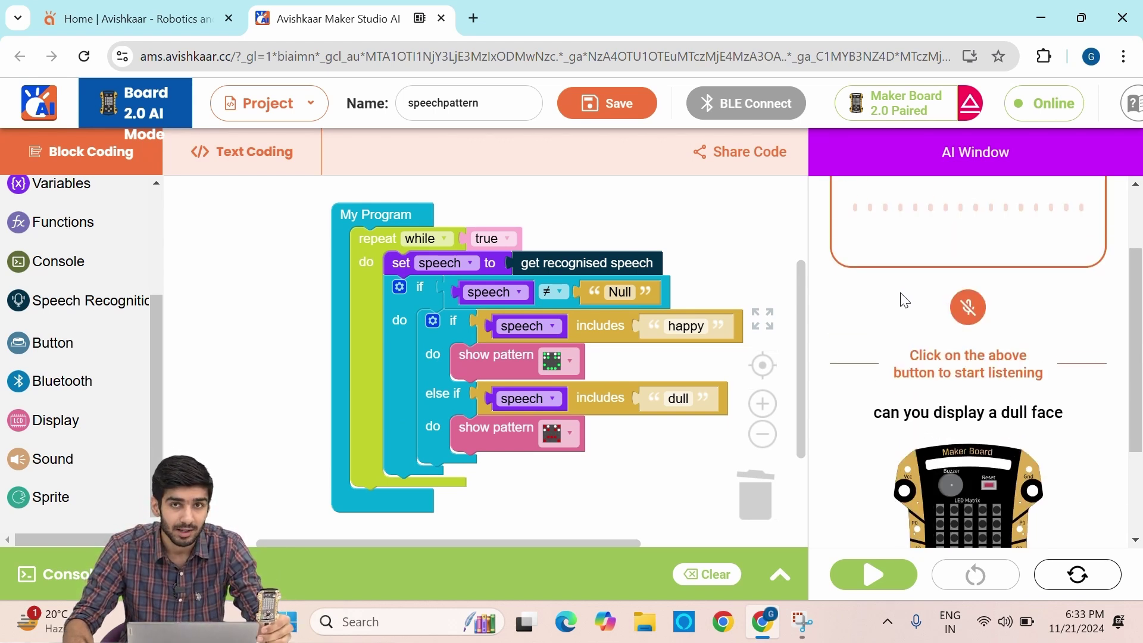
- Run the face program and ask by voice for 'happy face' and 'dull face' on the board
left_click(970, 307)
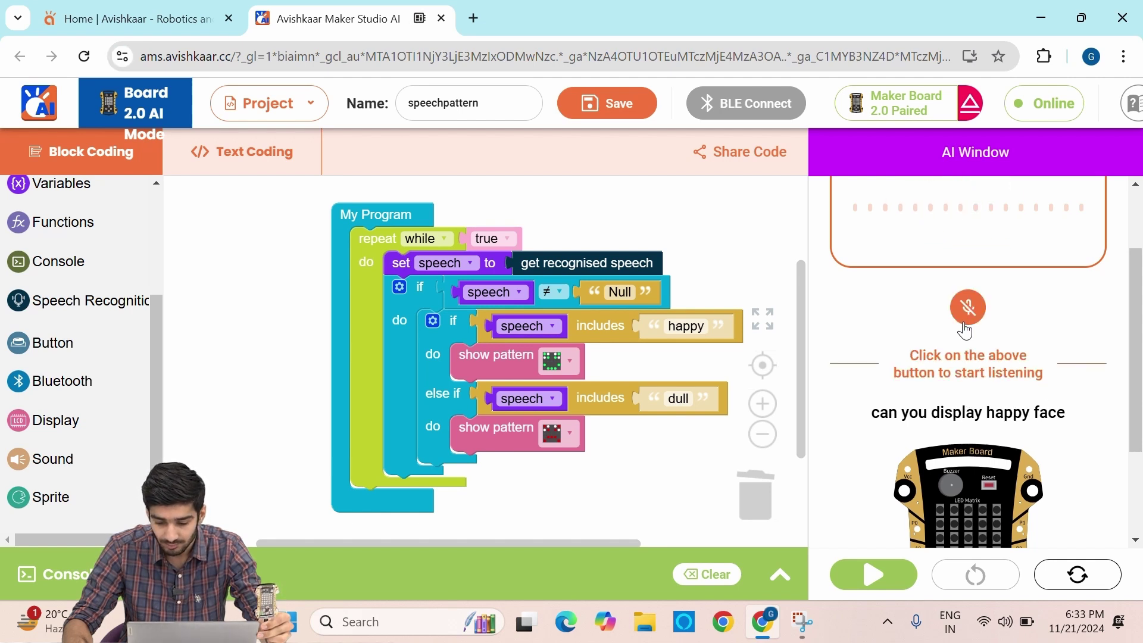
scroll(964, 329, "down", 1)
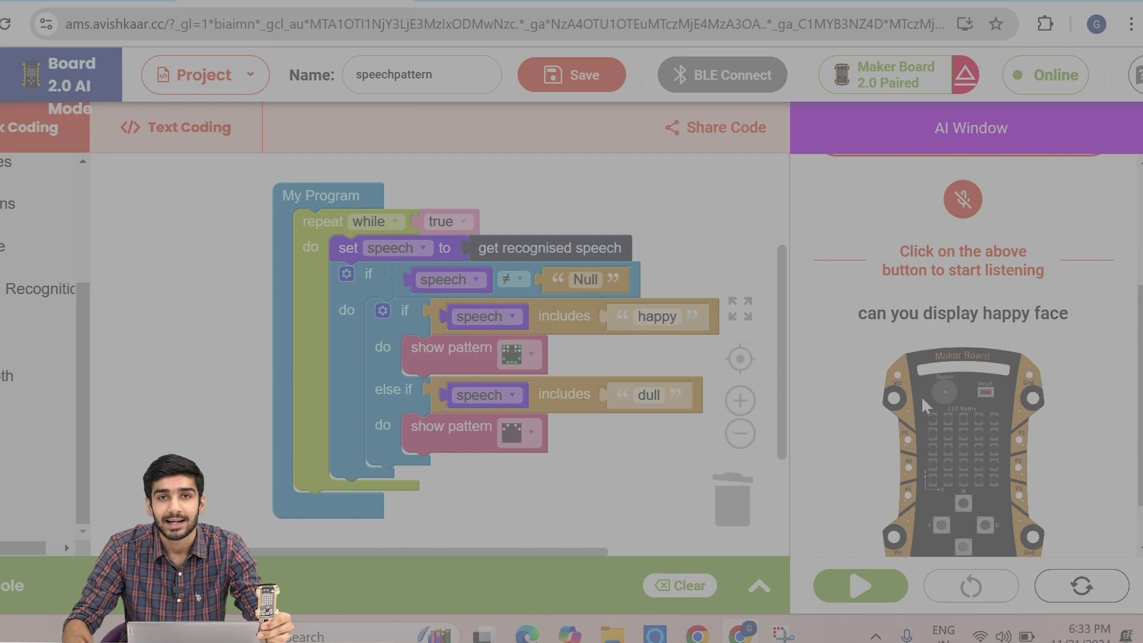
left_click(861, 622)
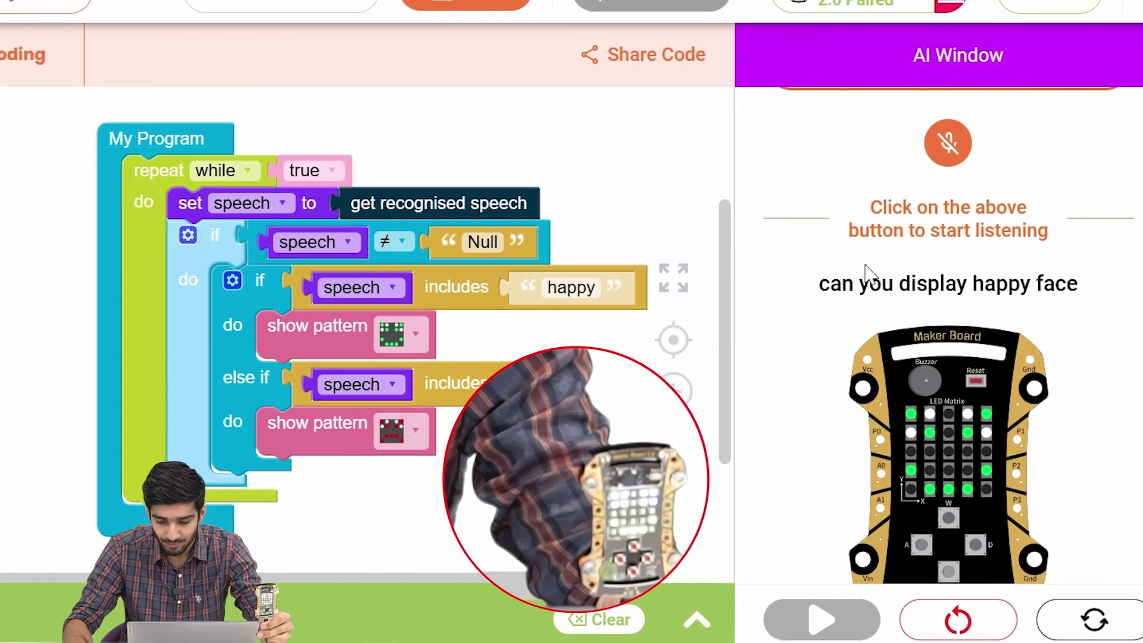
left_click(955, 170)
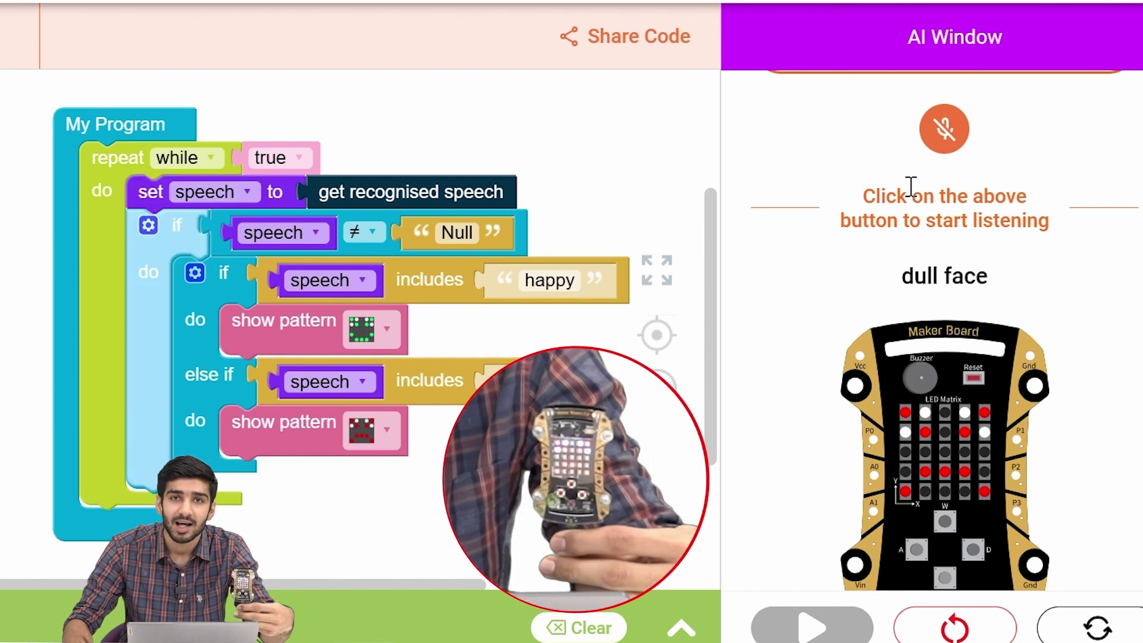
left_click(944, 128)
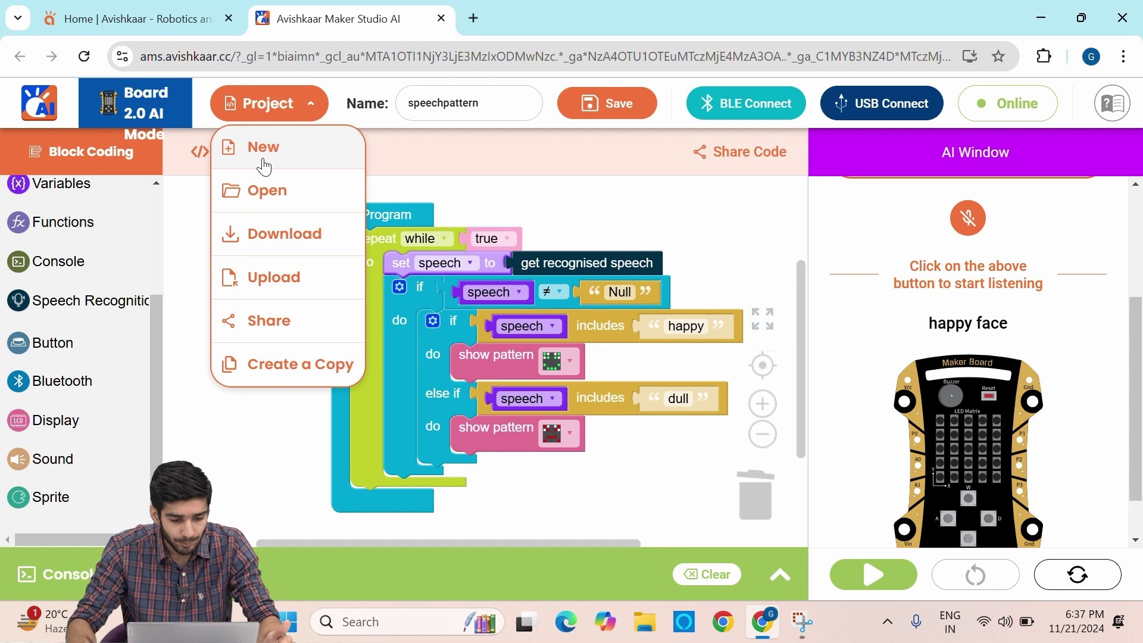
- Load P3_SpeechSpriteMovement from My Programs and inspect its 'right' condition and move block
left_click(261, 192)
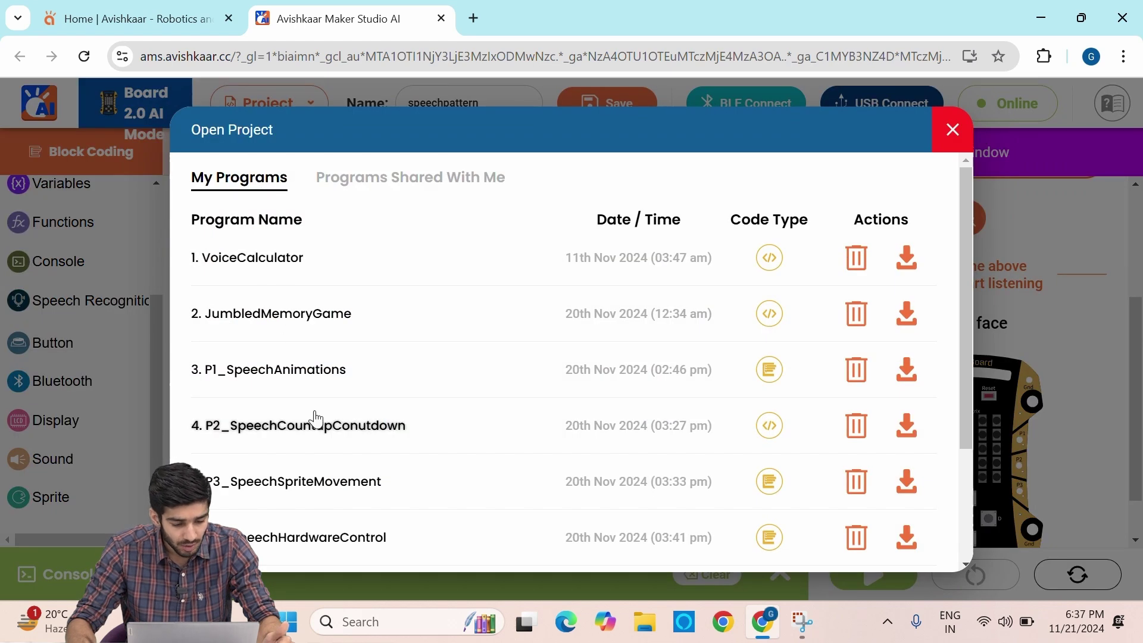
left_click(301, 483)
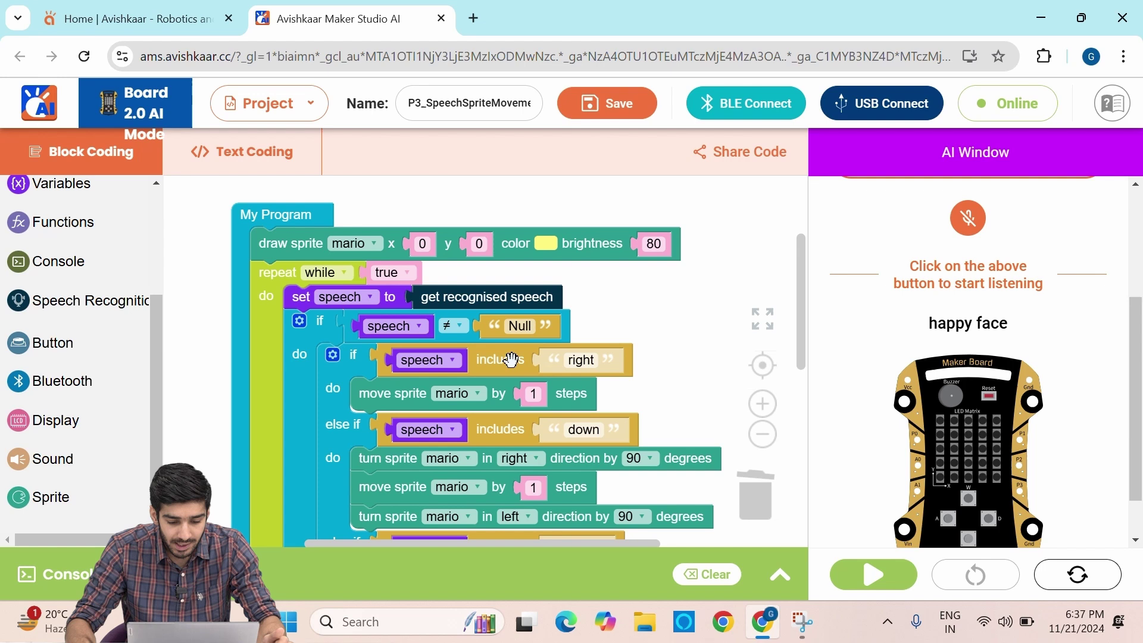
left_click(506, 358)
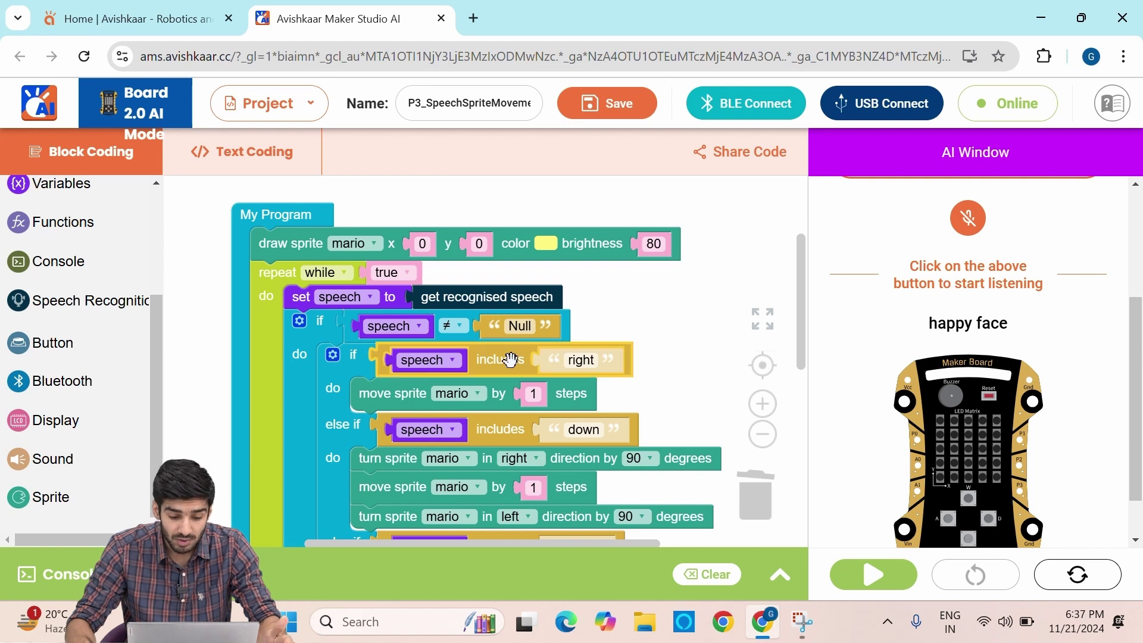
left_click(498, 395)
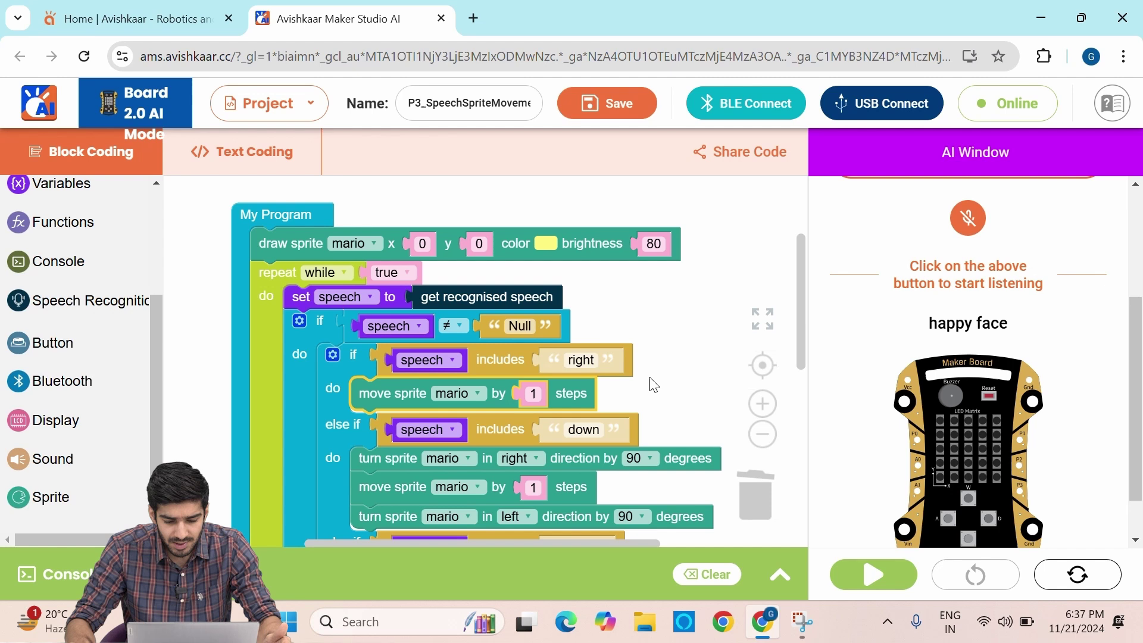
left_click_drag(800, 337, 808, 407)
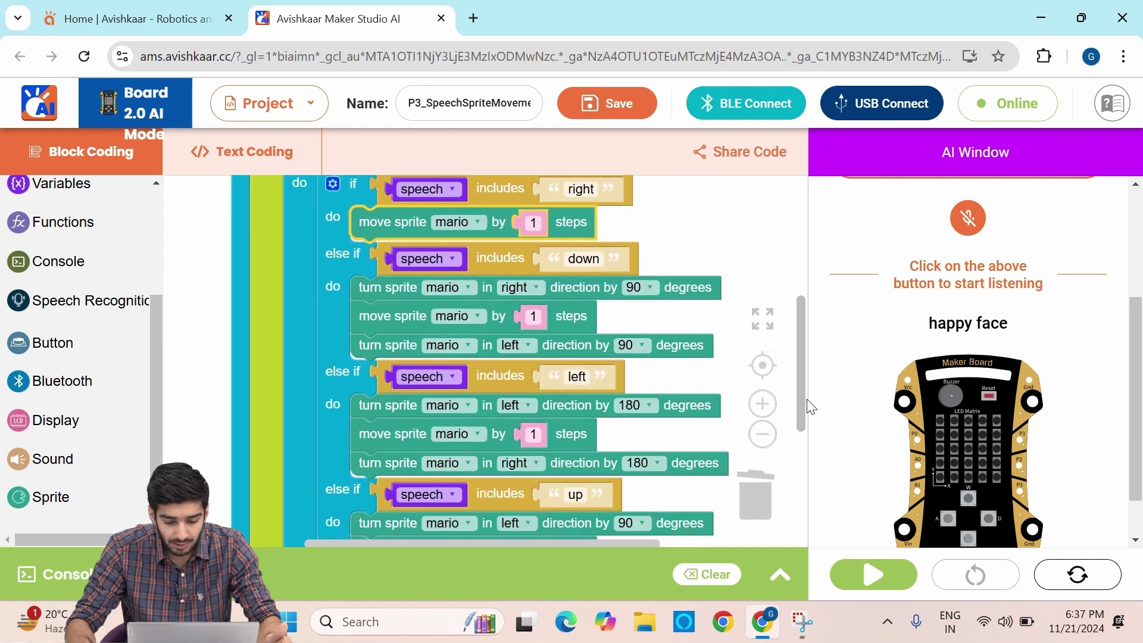
- Run the sprite program and say 'up', 'left' and 'down' to move Mario
left_click(898, 578)
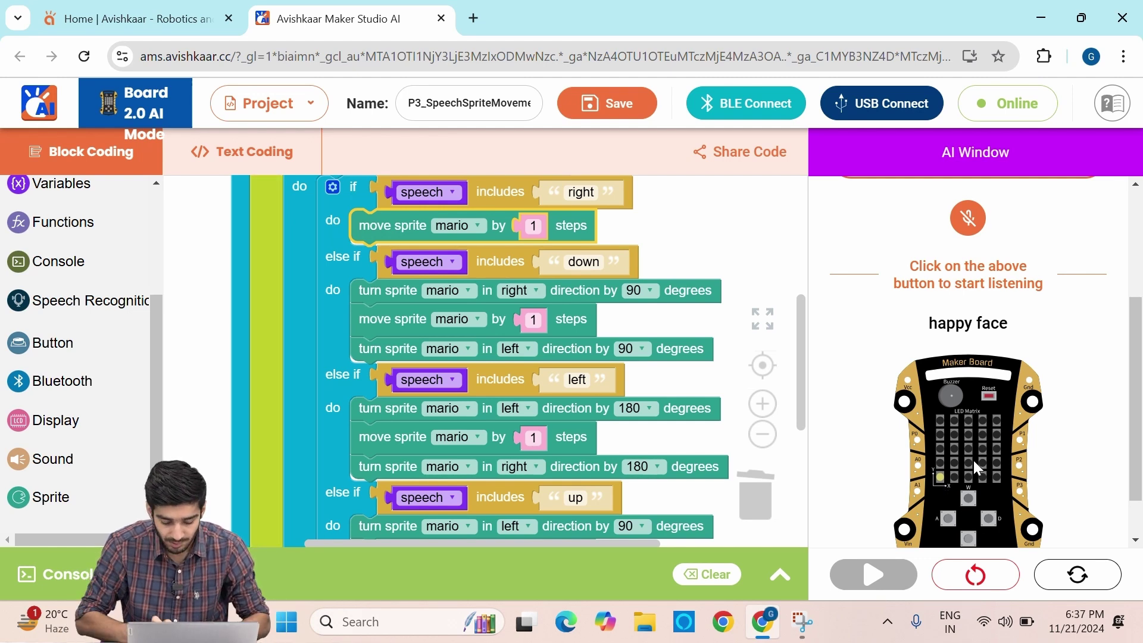
scroll(974, 460, "up", 3, "ctrl")
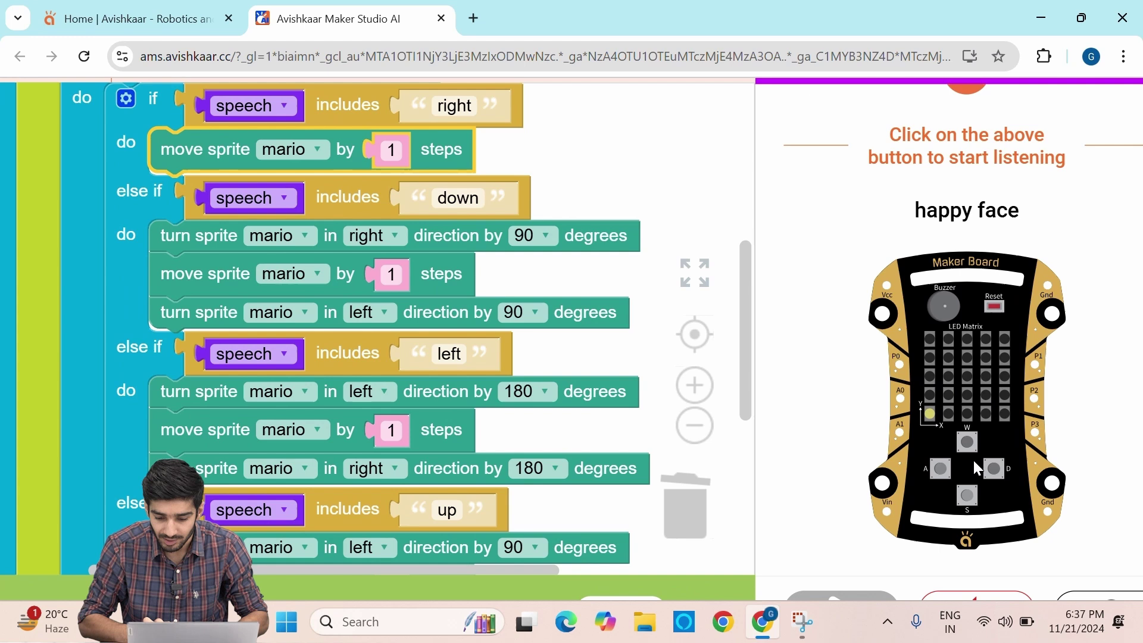
scroll(974, 460, "up", 1)
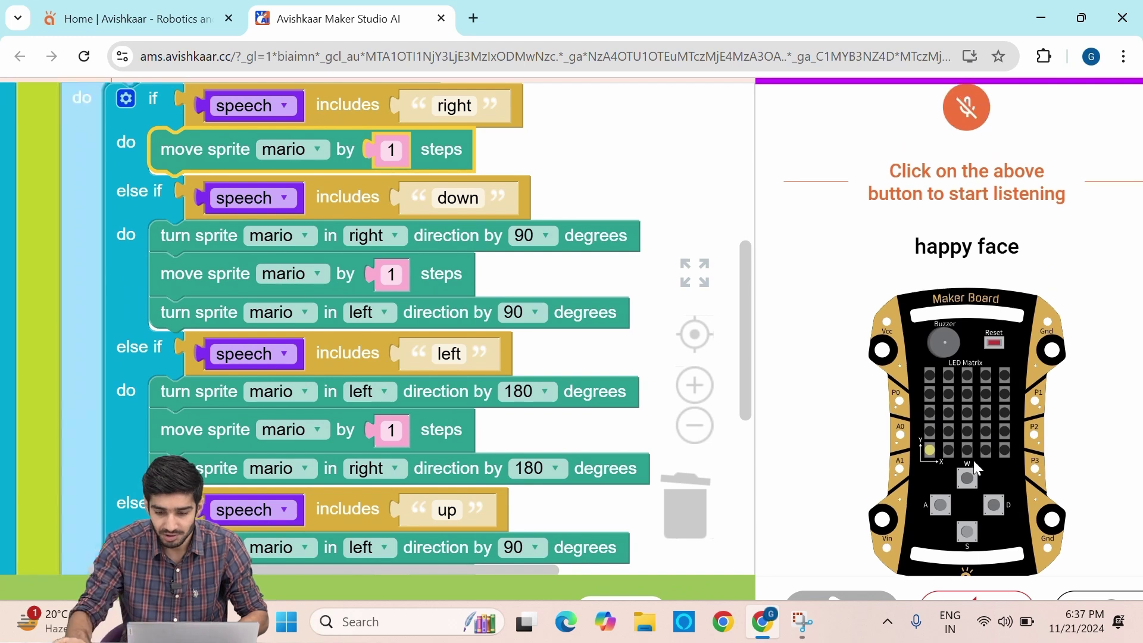
left_click(966, 109)
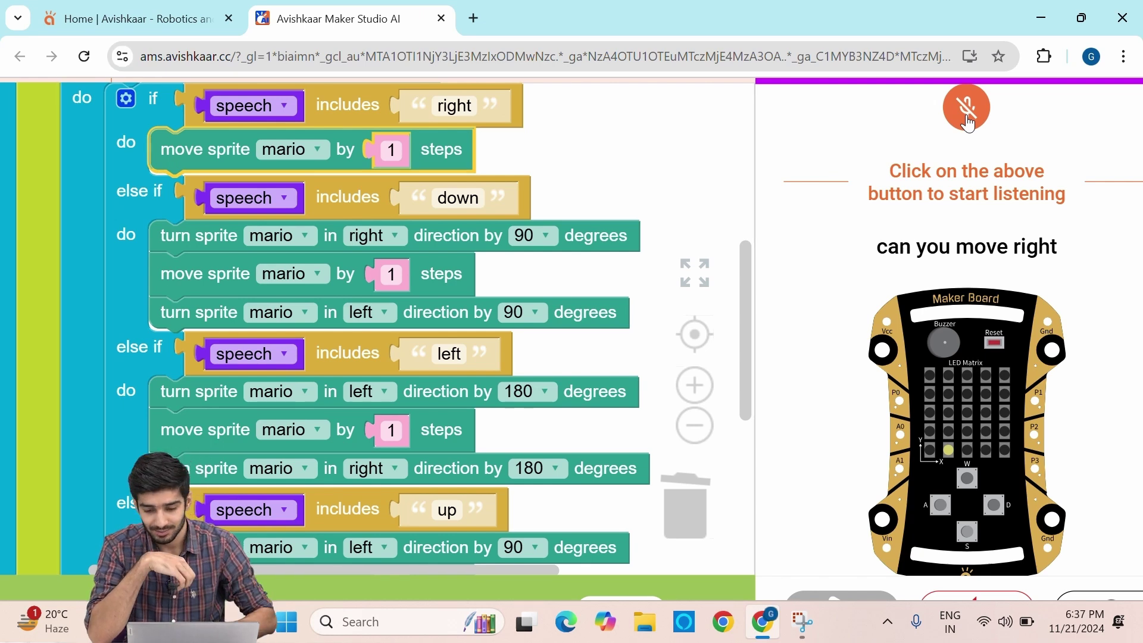
left_click(966, 116)
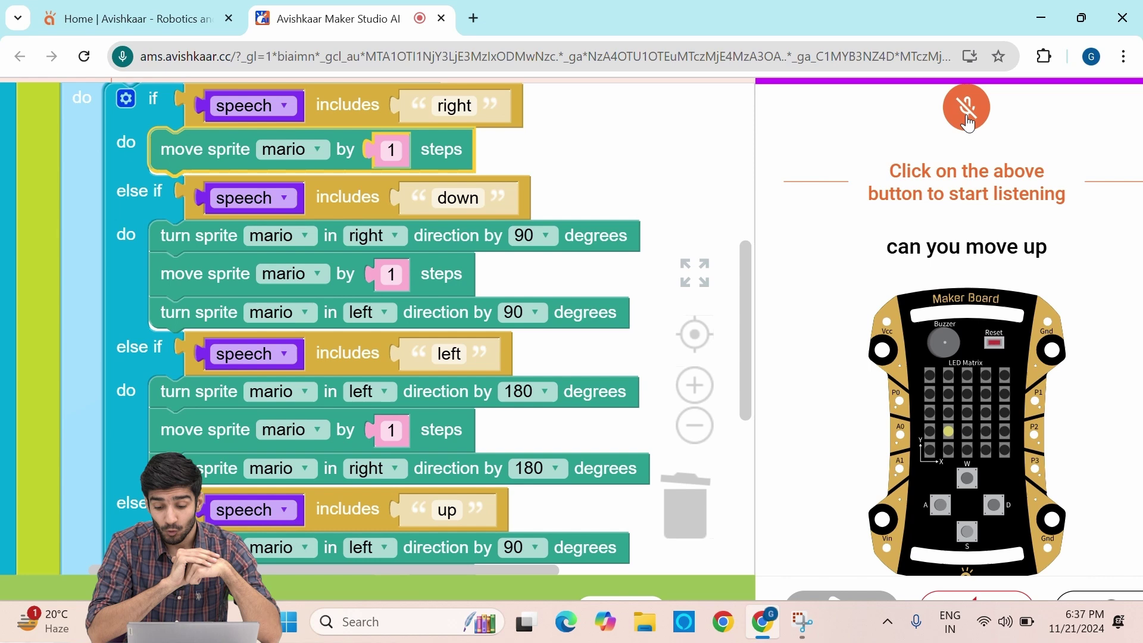
left_click(966, 112)
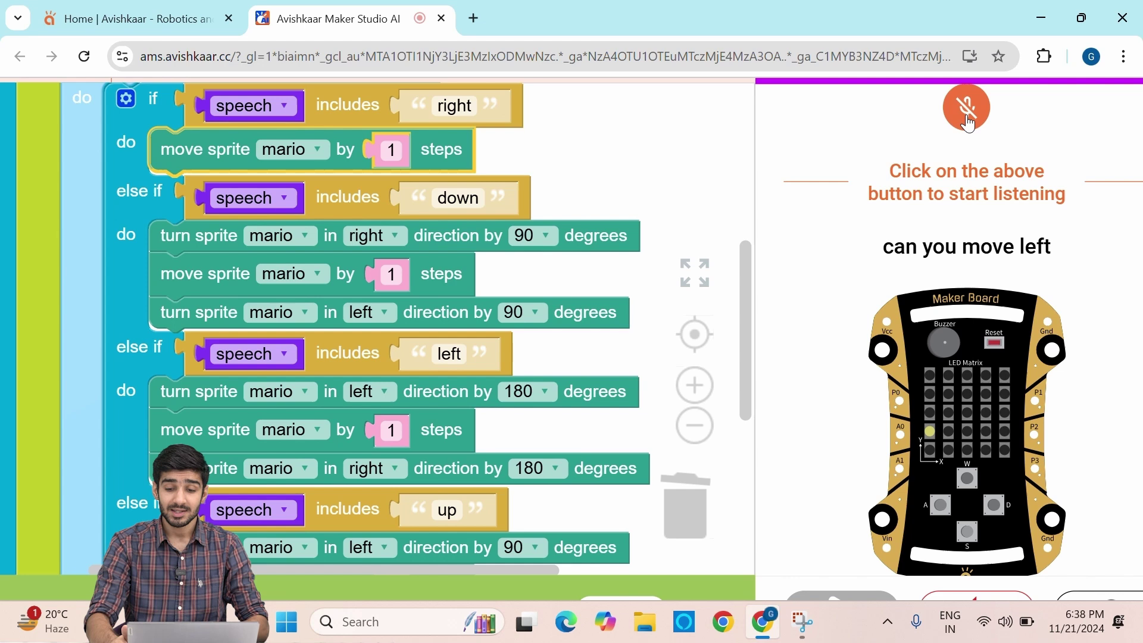
left_click(965, 121)
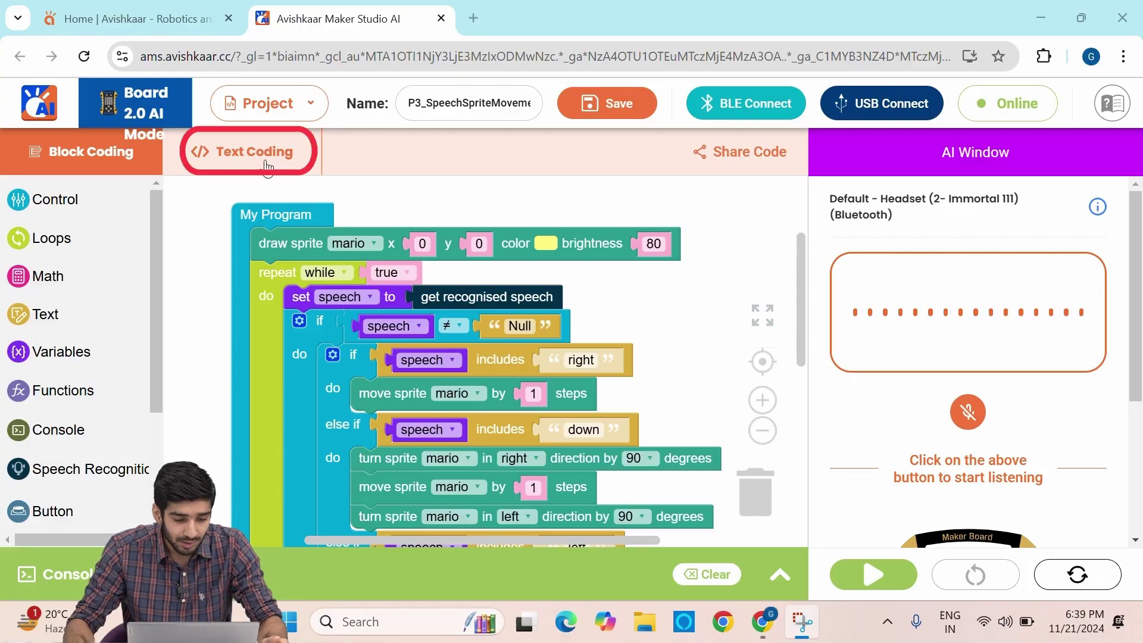
- Convert the Mario movement blocks to Python text code, confirming the Switch prompt
left_click(252, 159)
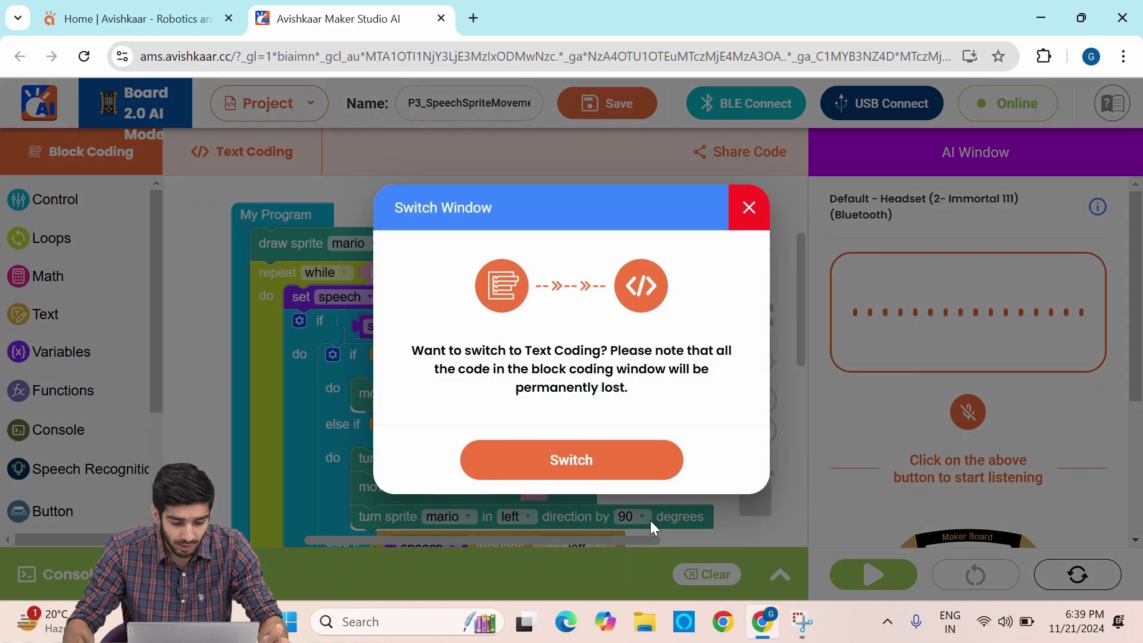
left_click(592, 465)
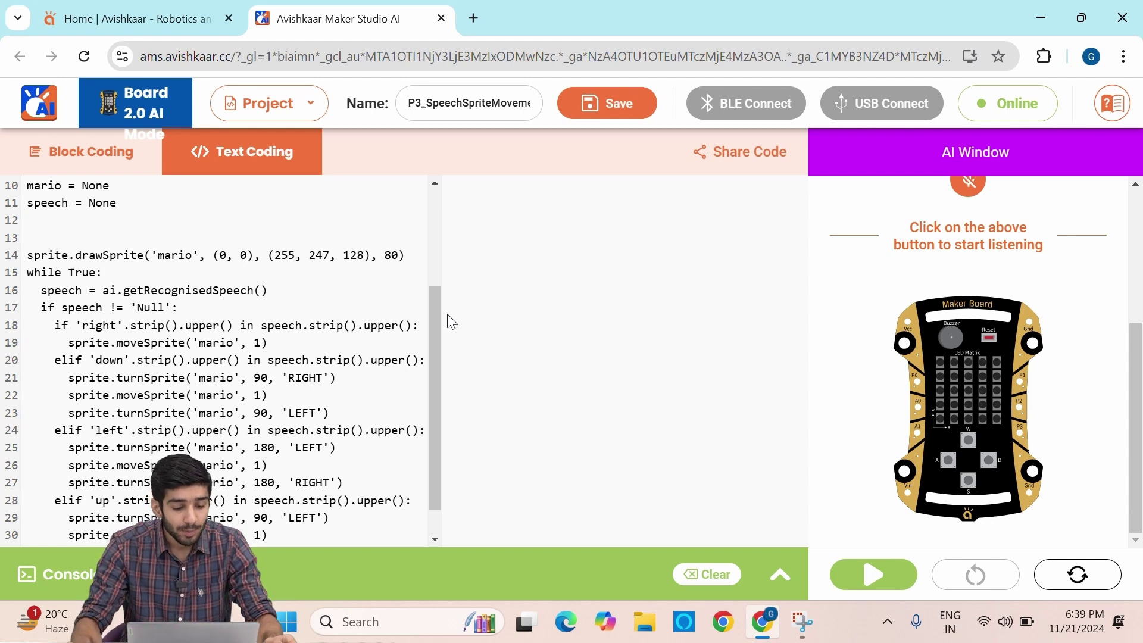
- Load P2_SpeechCountupConutdown from My Programs, dismissing the save prompt
left_click(242, 109)
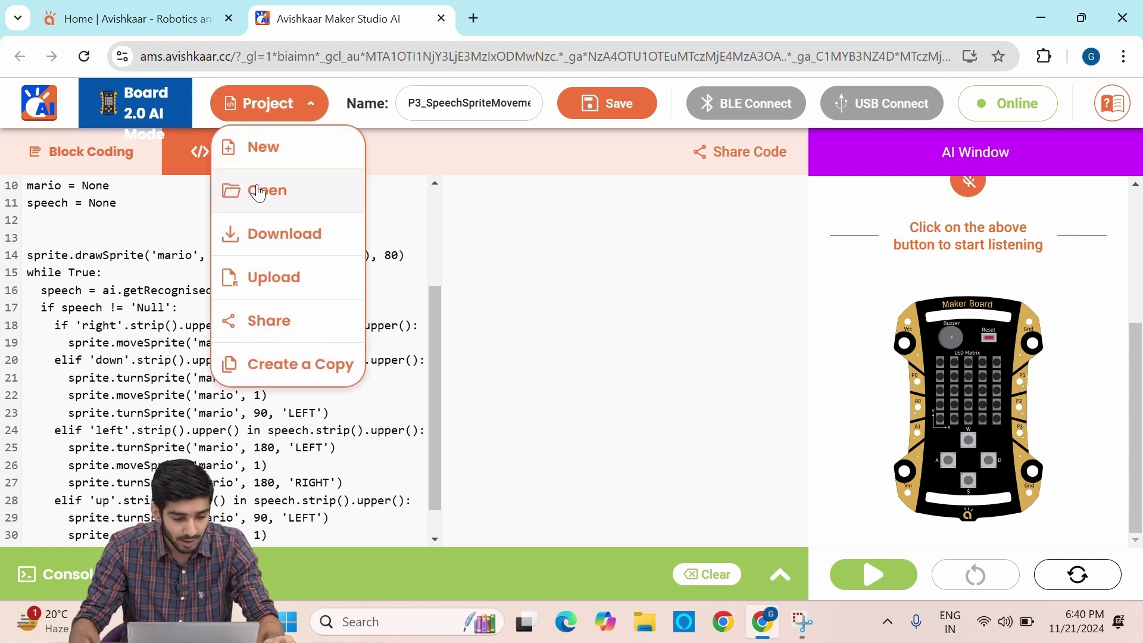
left_click(258, 192)
scroll(275, 339, "down", 1)
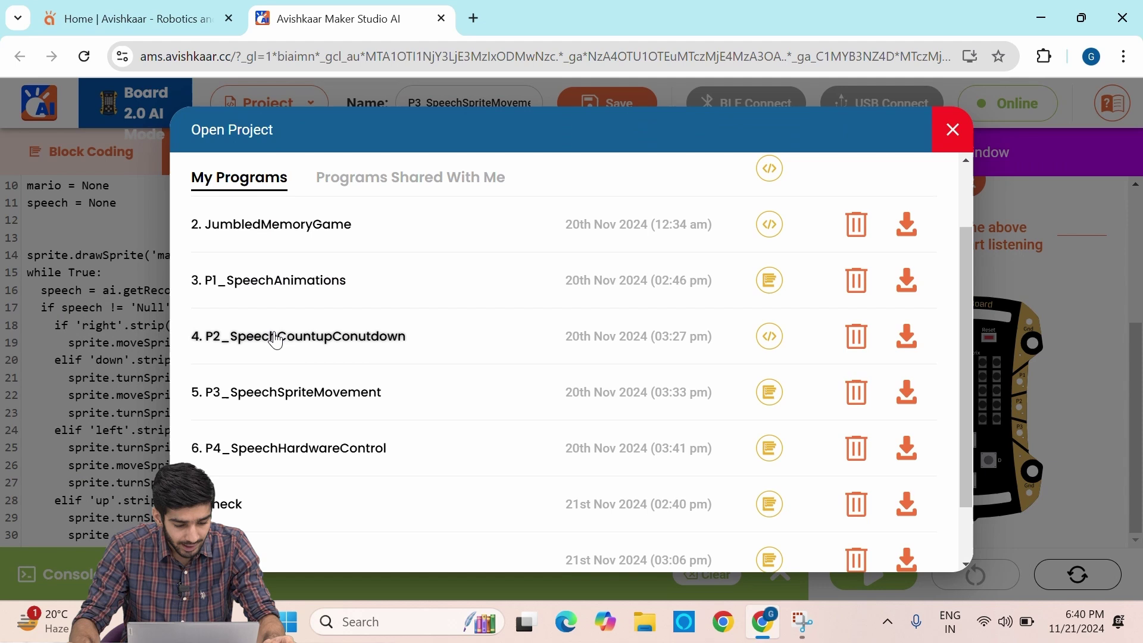
left_click(269, 344)
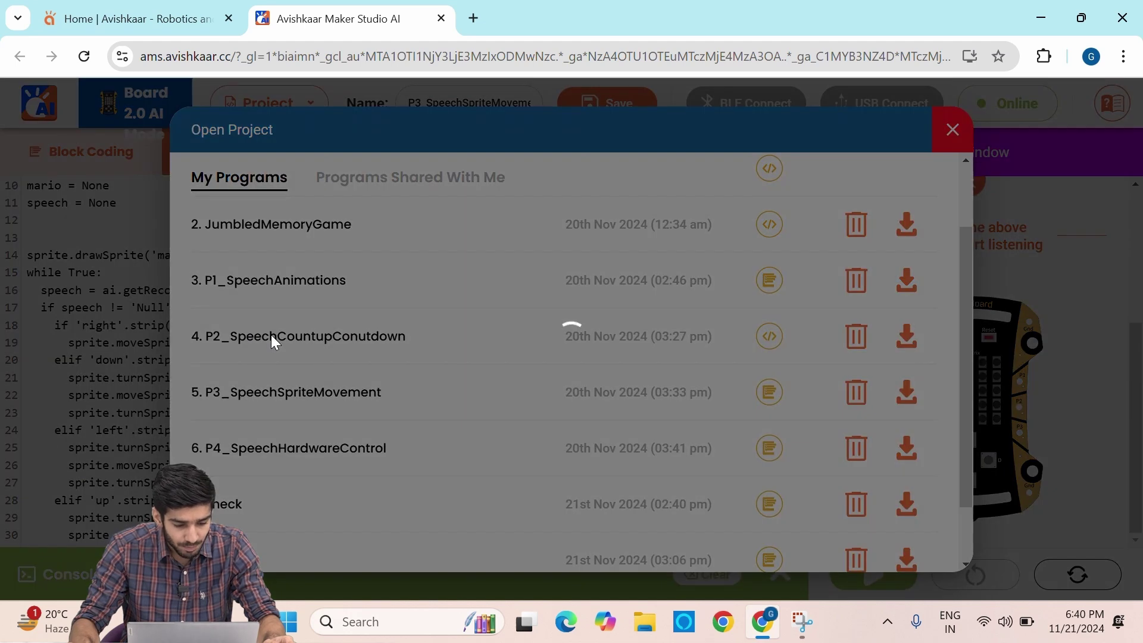
left_click(500, 411)
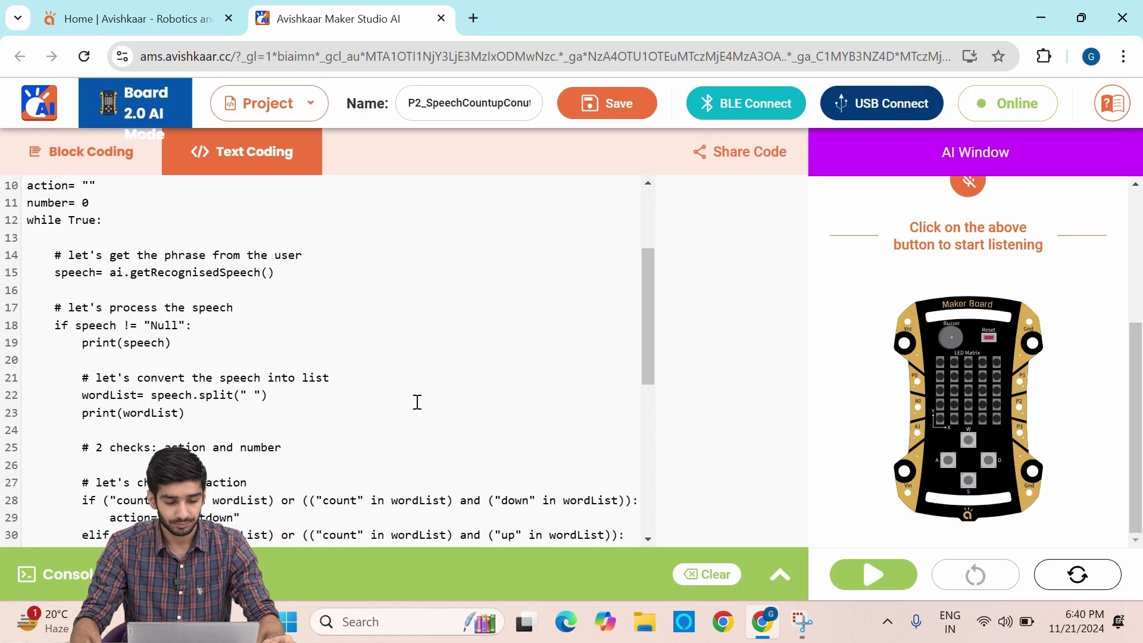
scroll(247, 345, "down", 2)
scroll(246, 345, "up", 5)
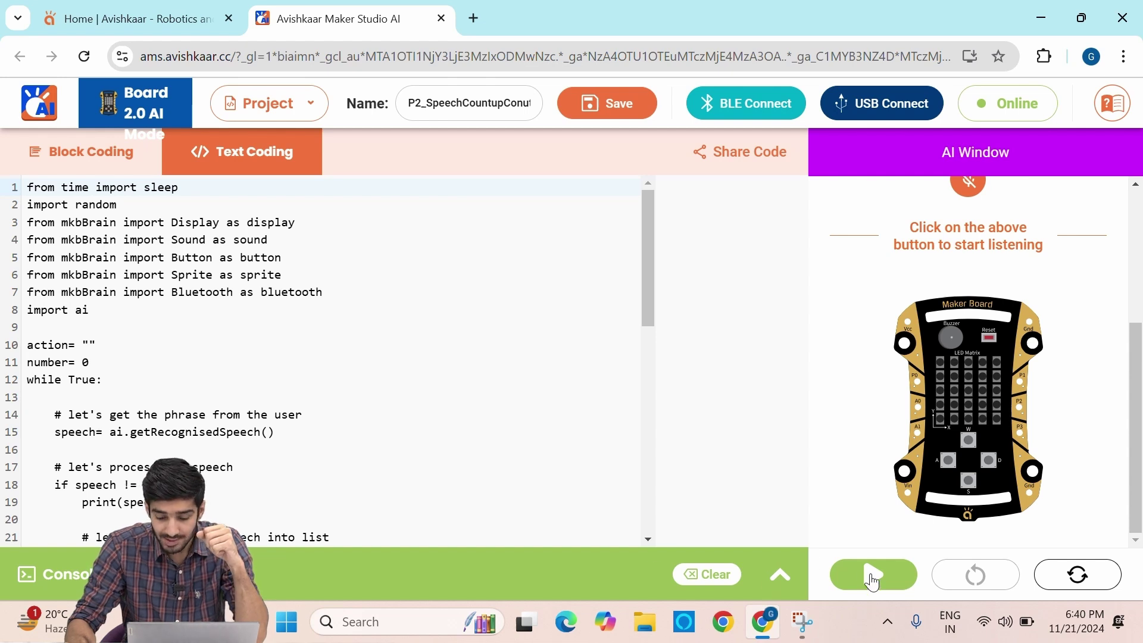
scroll(927, 369, "up", 2)
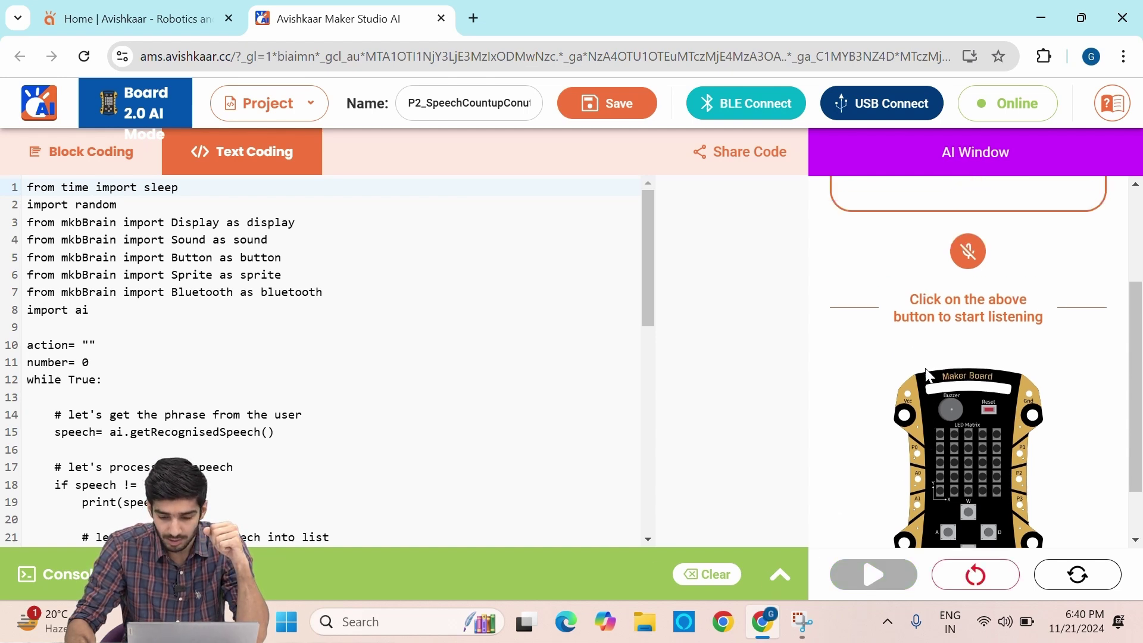
- Ask by voice to count down from 3, then give a spoken count-up request
left_click(966, 269)
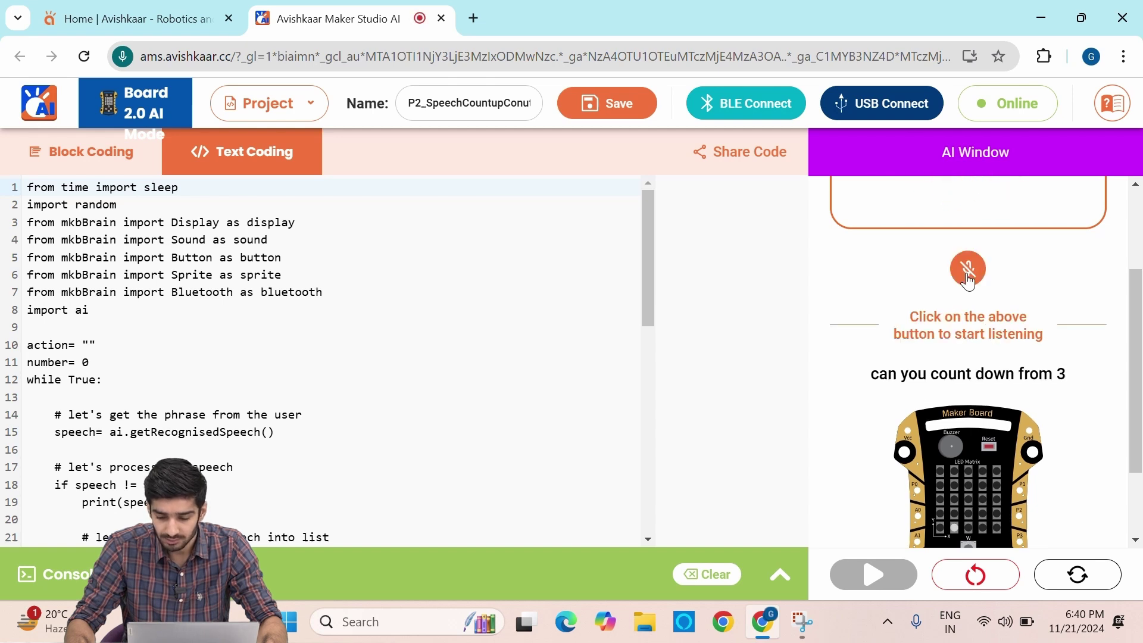
scroll(966, 279, "down", 1)
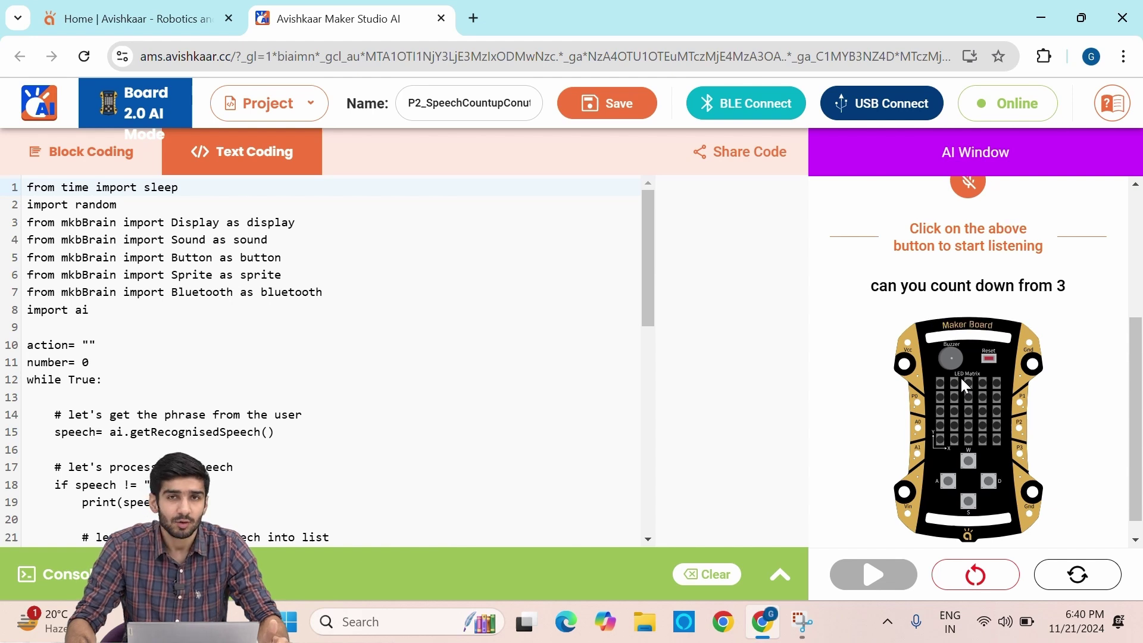
scroll(959, 375, "up", 1)
left_click(968, 270)
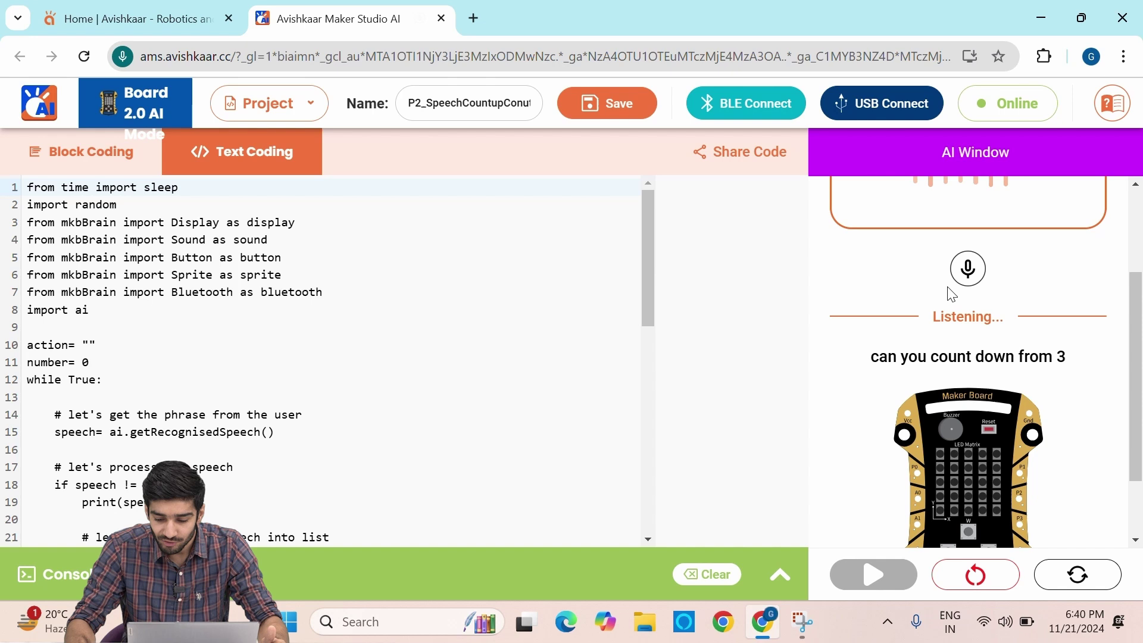
scroll(950, 295, "down", 1)
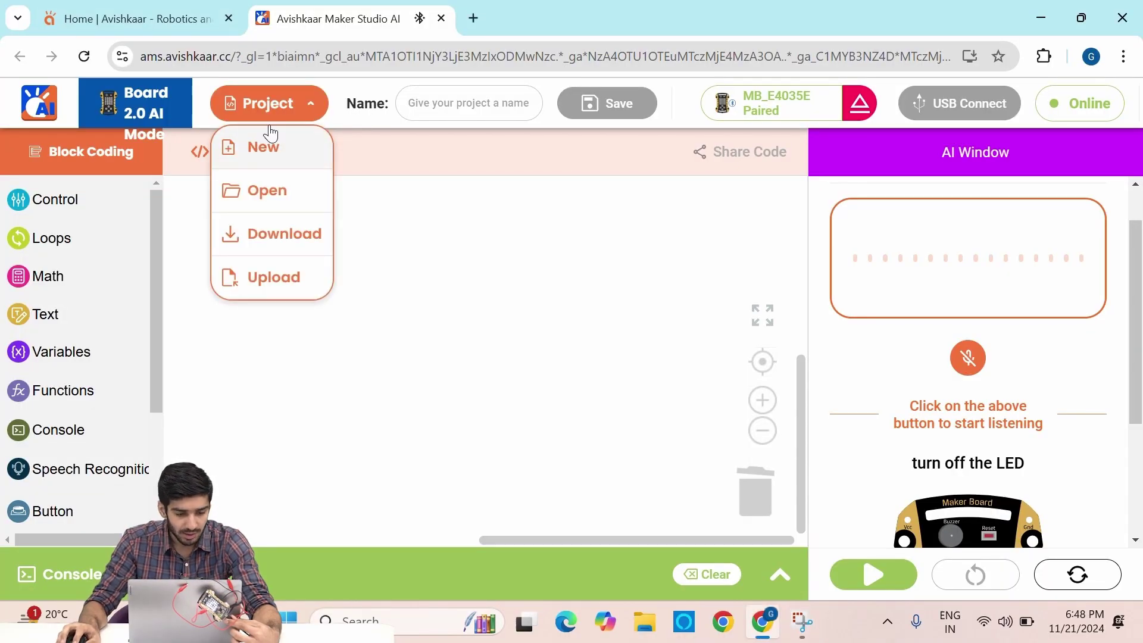
- Load P4_SpeechHardwareControl and inspect its 'speech includes on' condition and 'send text on' block
left_click(266, 194)
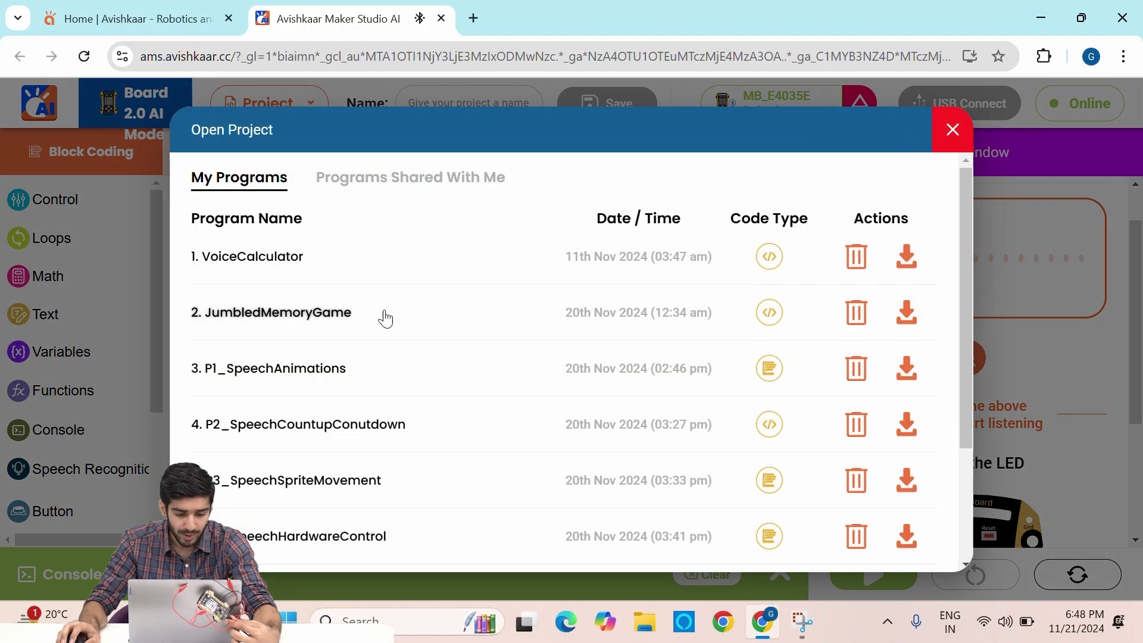
scroll(385, 318, "down", 2)
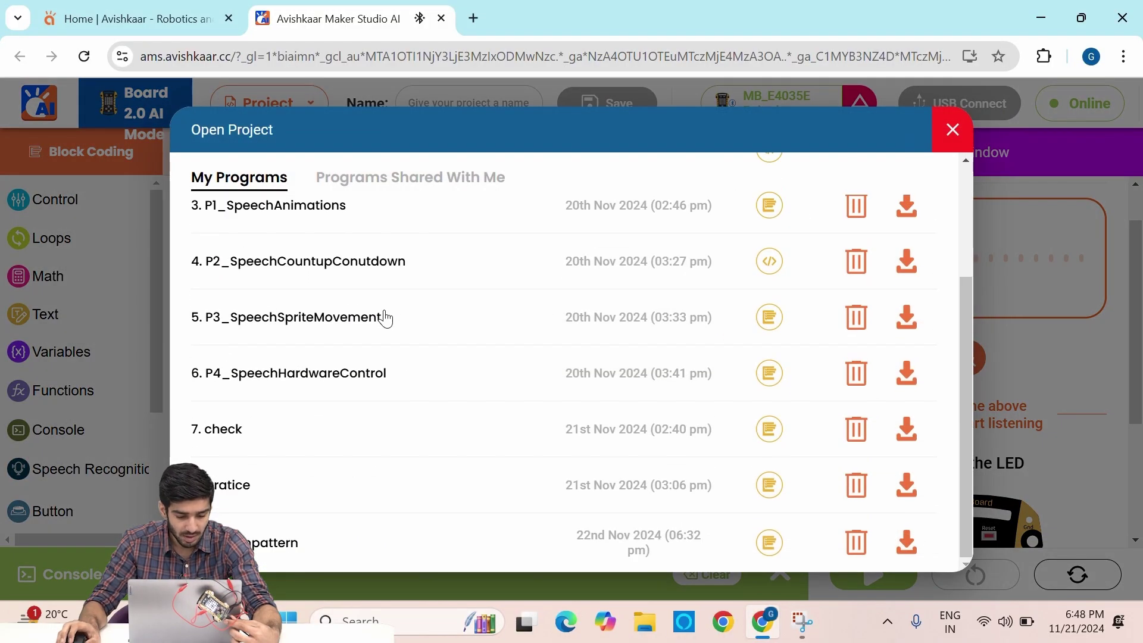
left_click(317, 373)
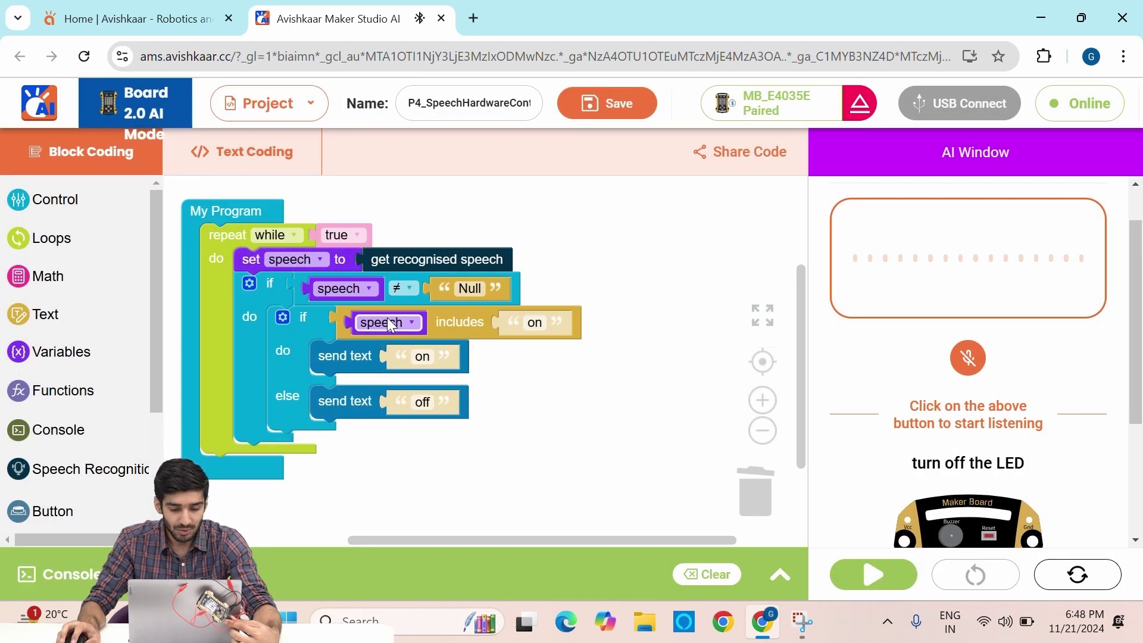
left_click(444, 328)
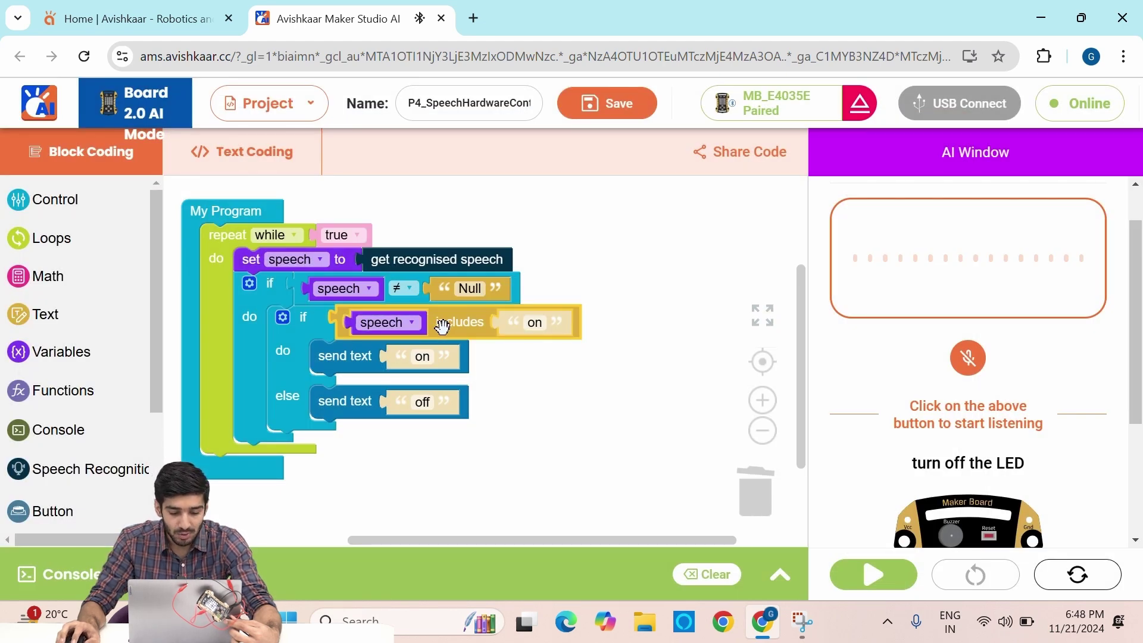
left_click(355, 362)
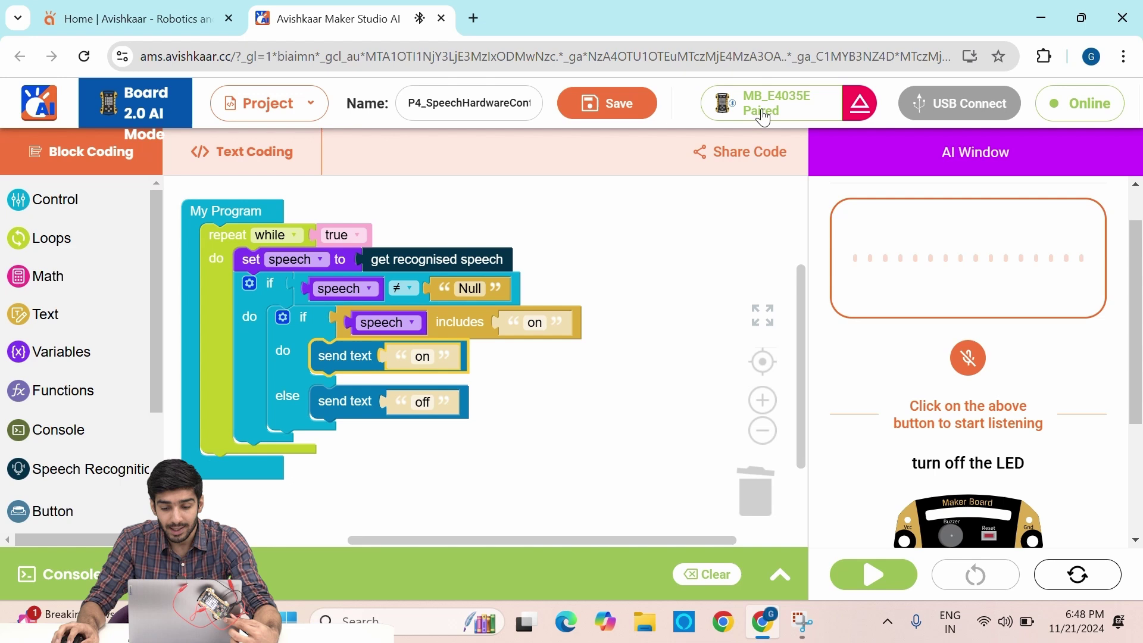
left_click(858, 107)
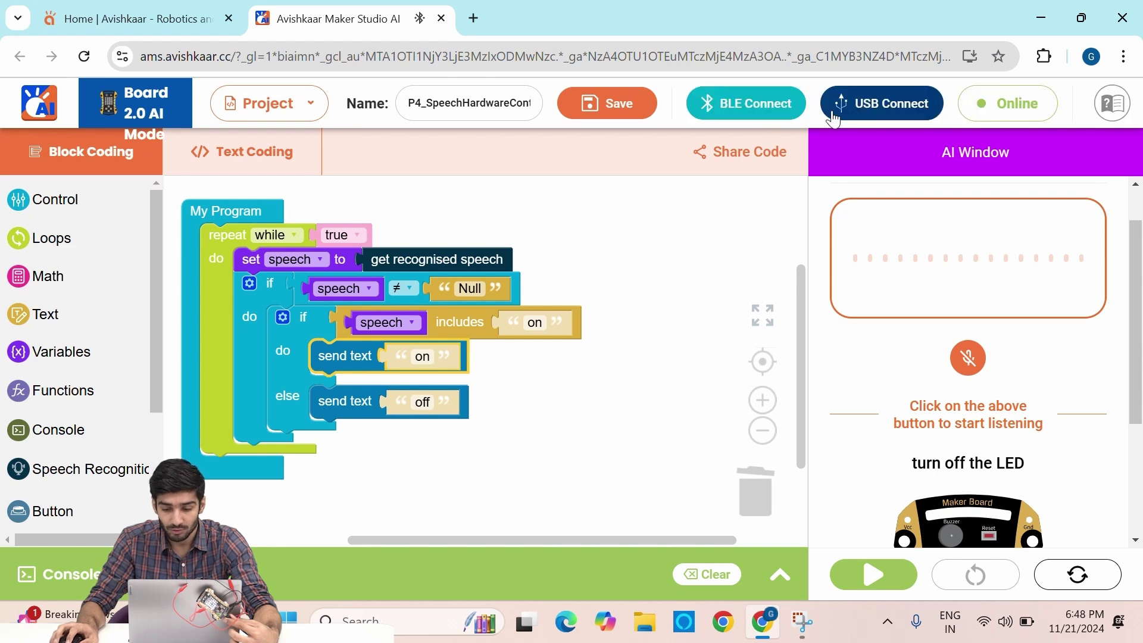
left_click(735, 105)
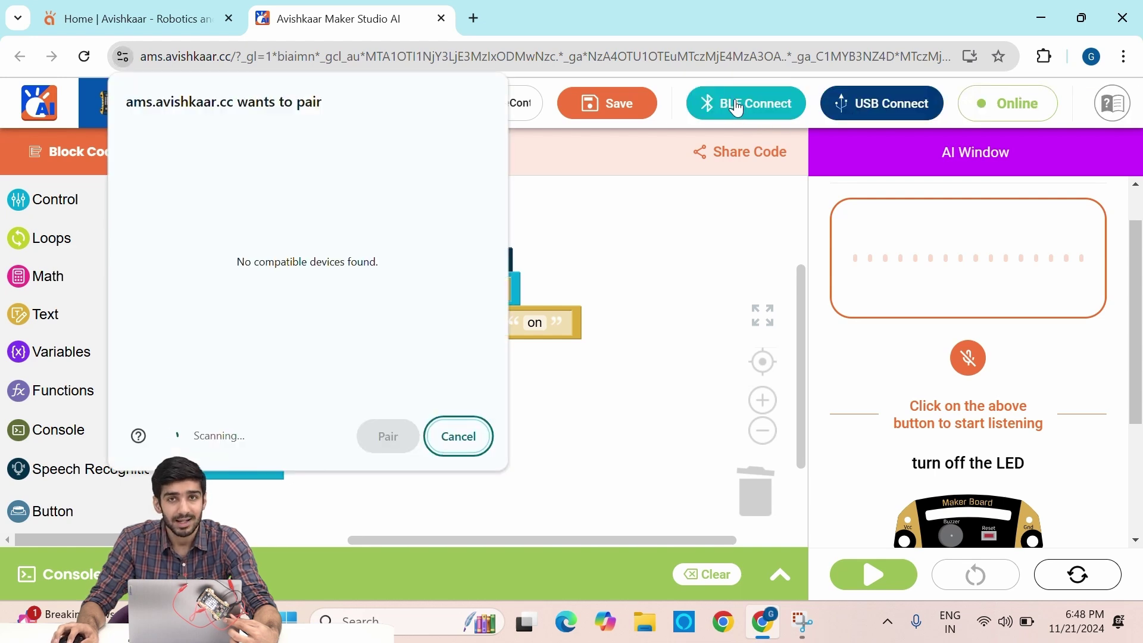
left_click(229, 140)
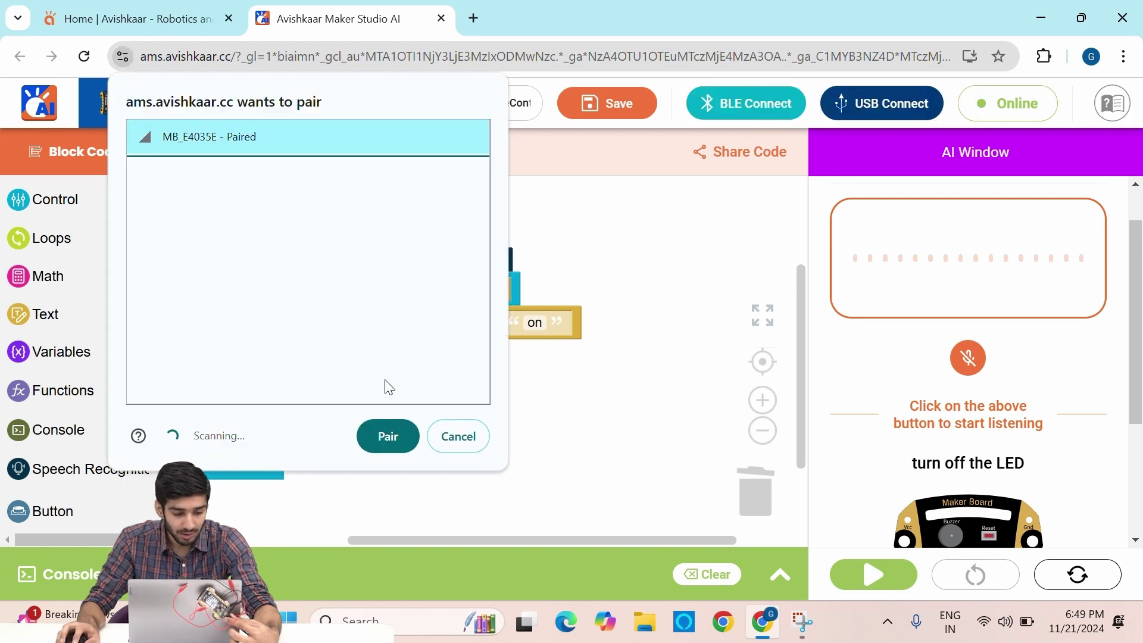
left_click(390, 435)
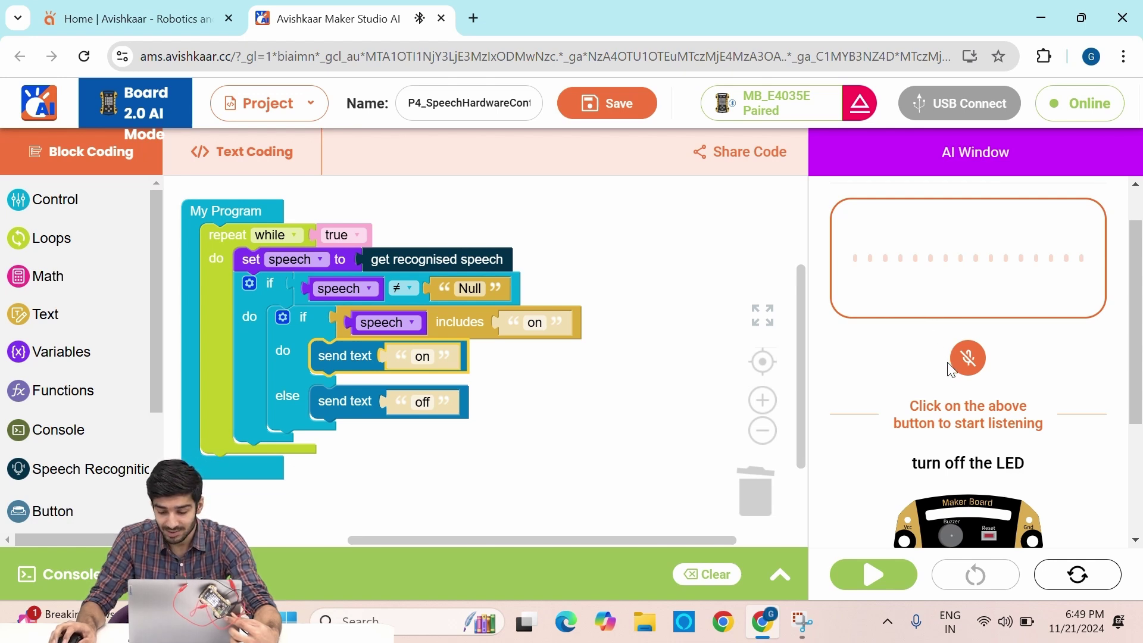
- Run the LED program, say 'turn on the LED' and highlight 'on', then say 'turn off'
left_click(862, 574)
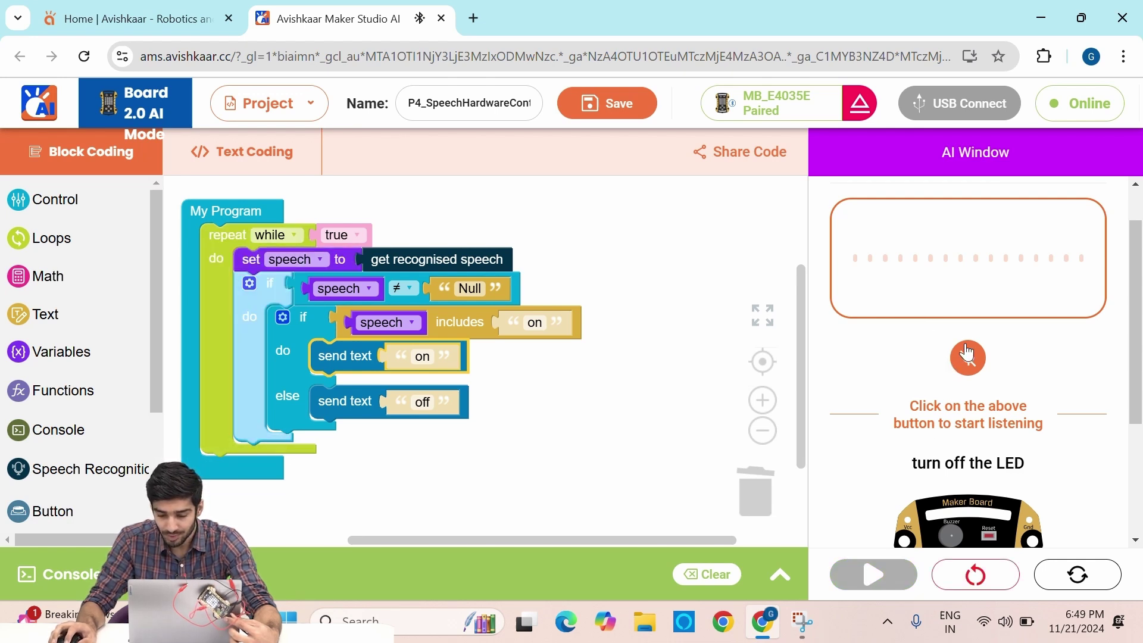
left_click(964, 362)
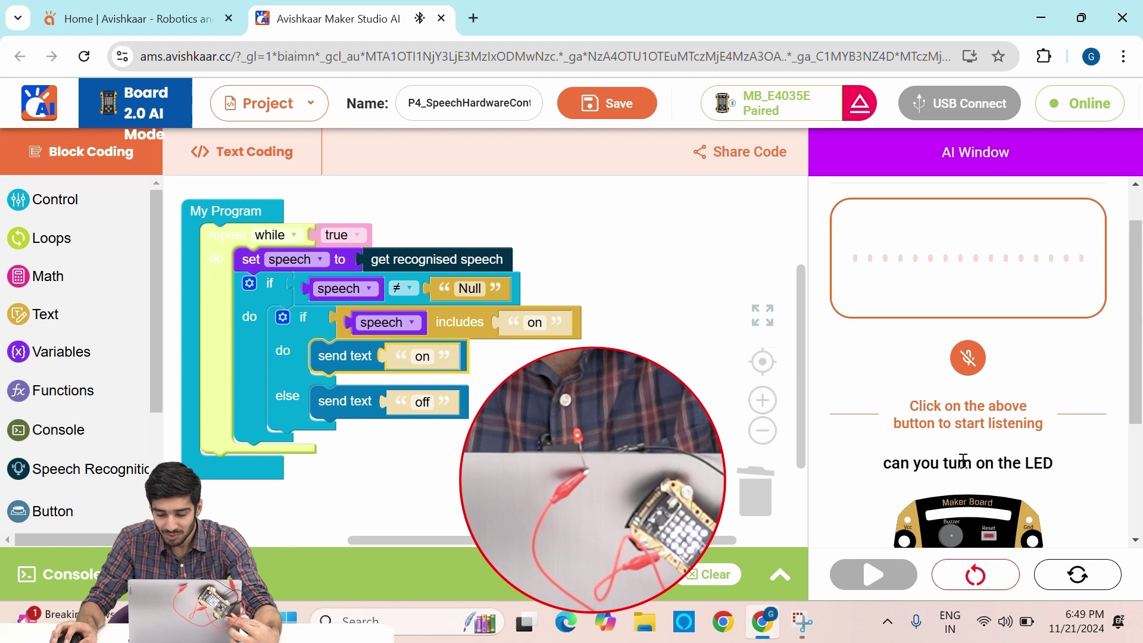
left_click_drag(988, 460, 1001, 460)
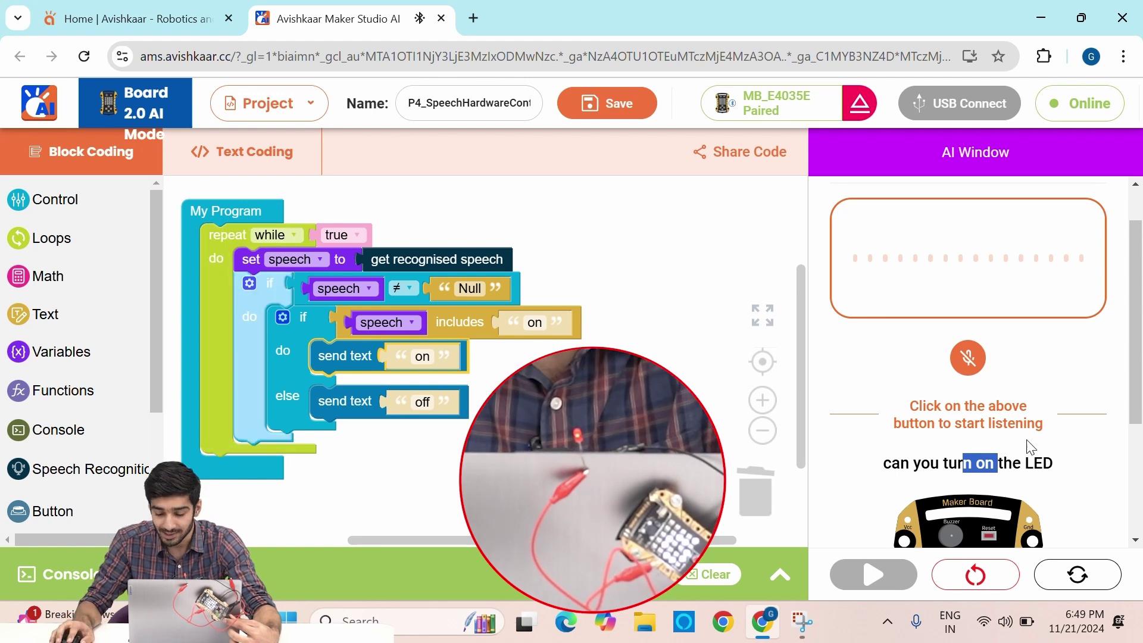
left_click(968, 357)
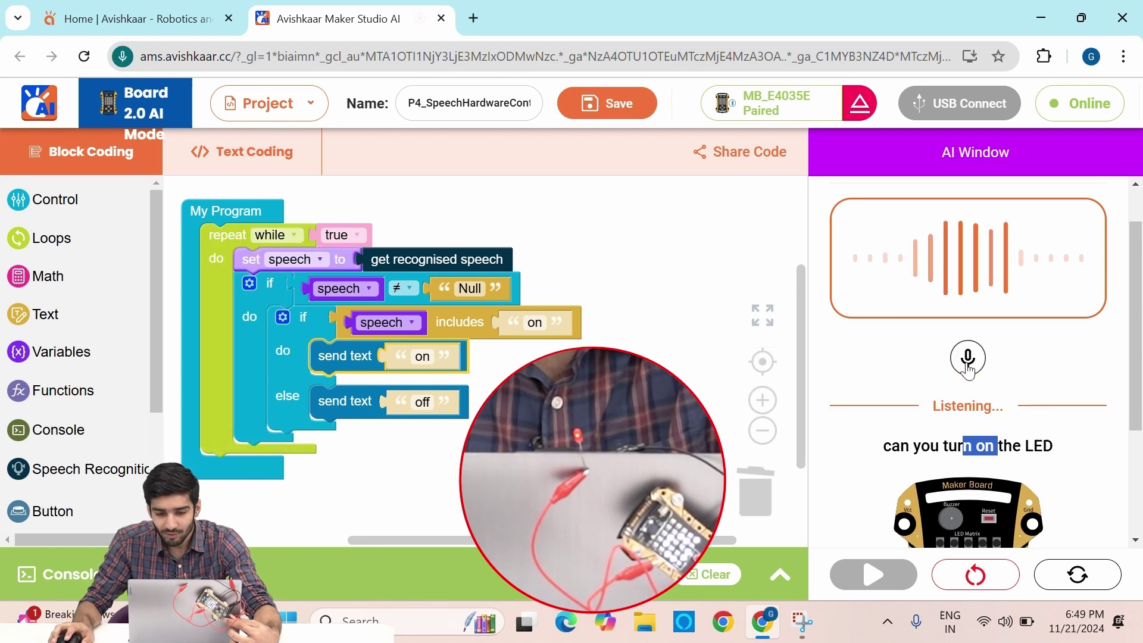